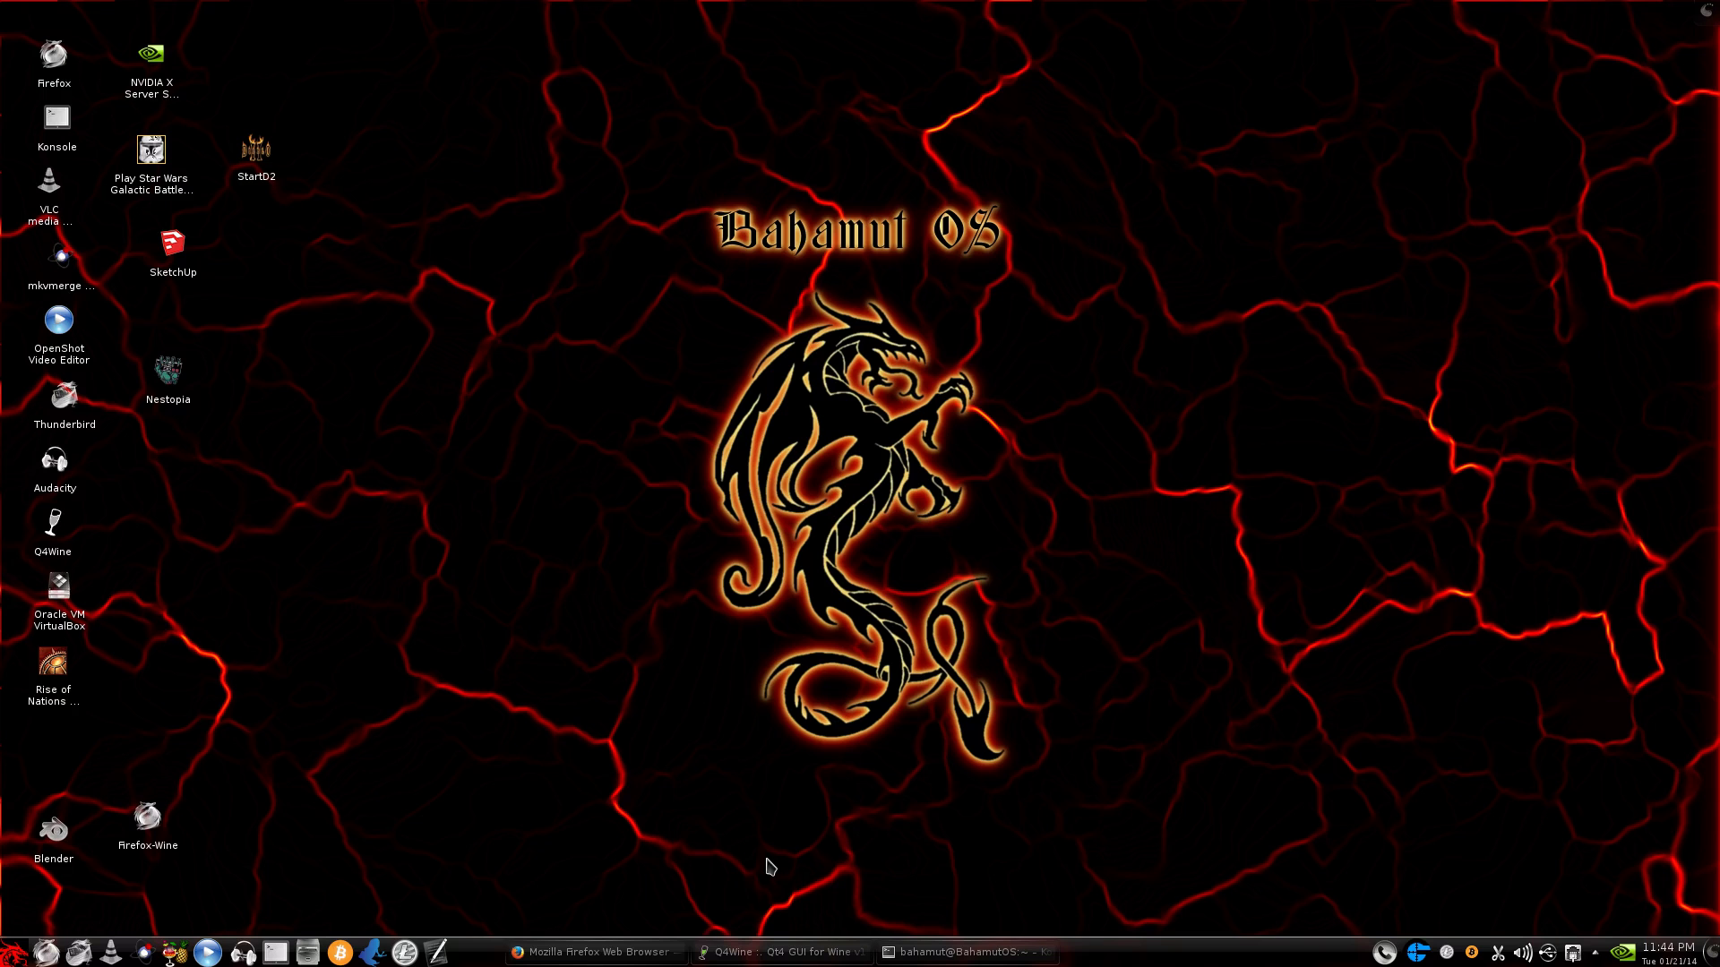
Restore Firefox from the taskbar and switch to the Anno Online | Homepage tab.
left_click(566, 952)
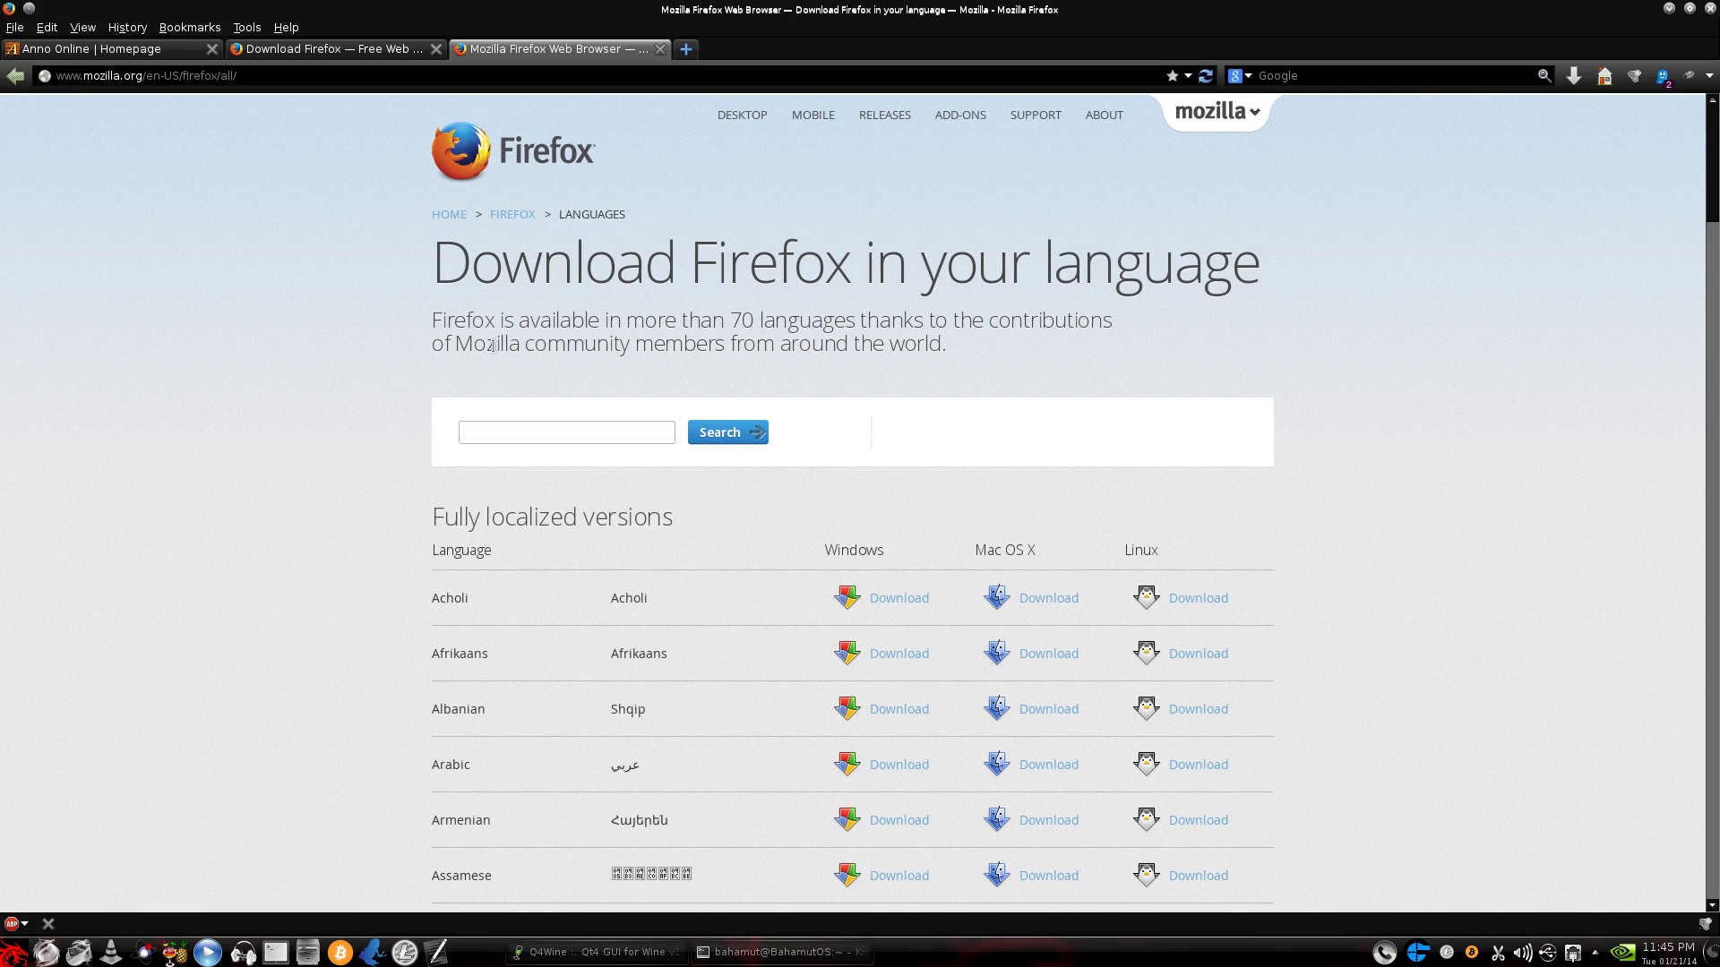
left_click(52, 51)
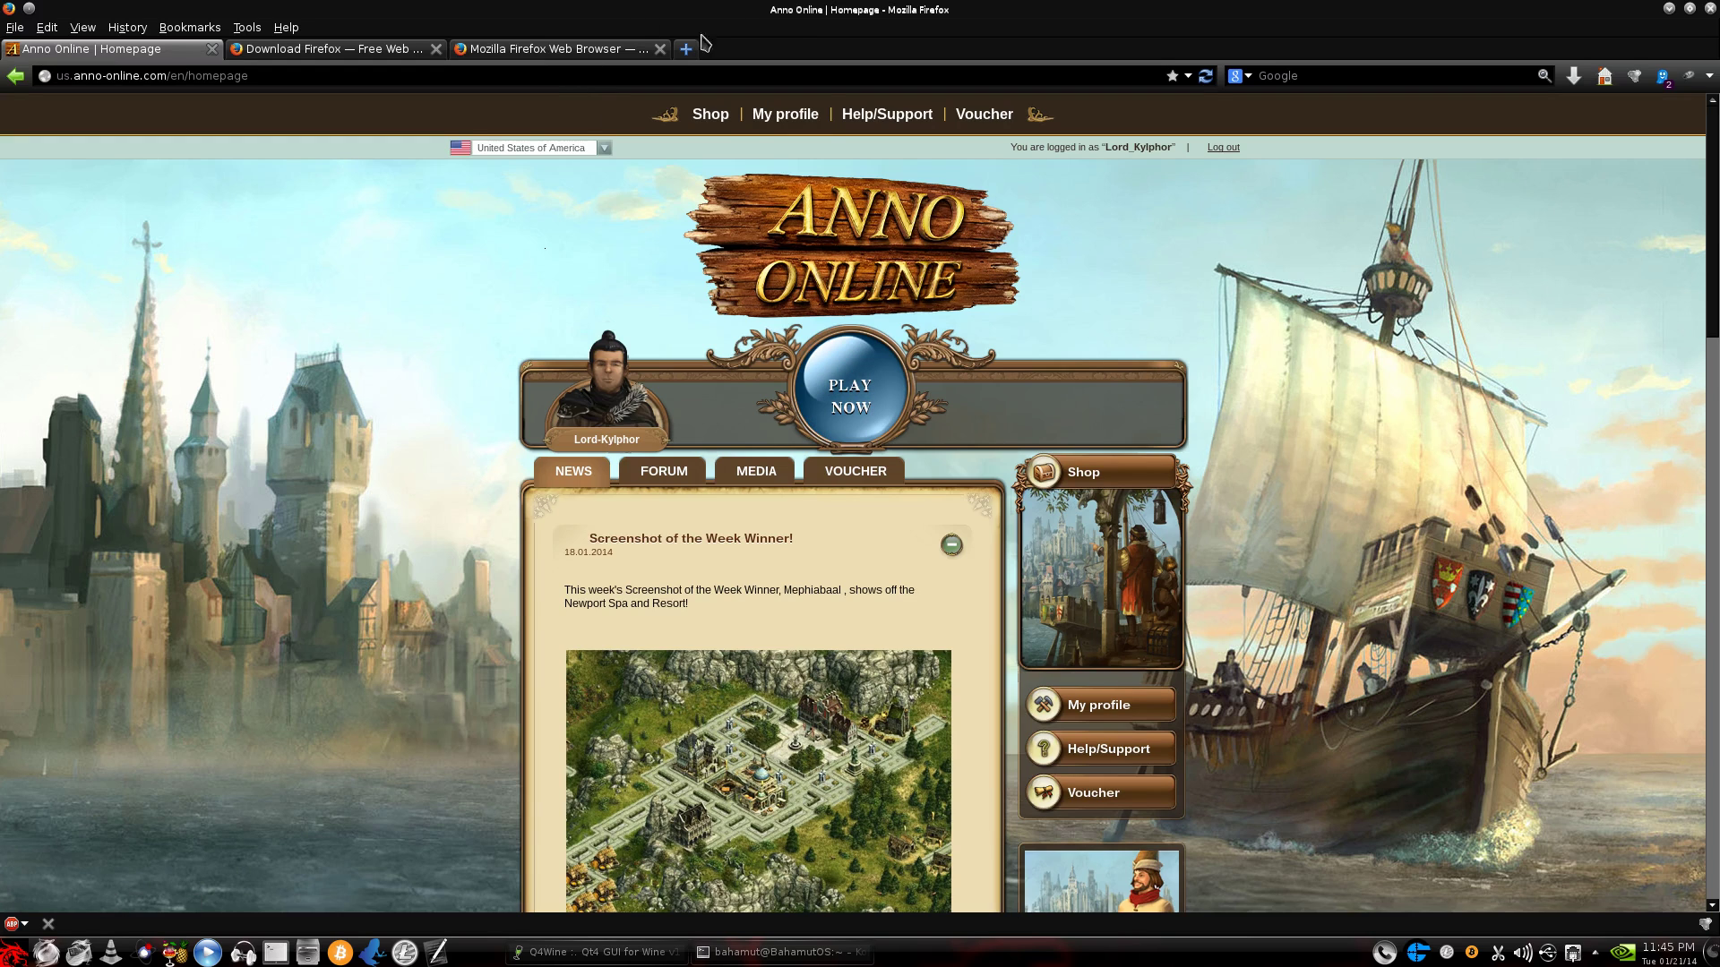
Try PLAY NOW on Anno Online, then close the Flash version warning with OK.
left_click(887, 406)
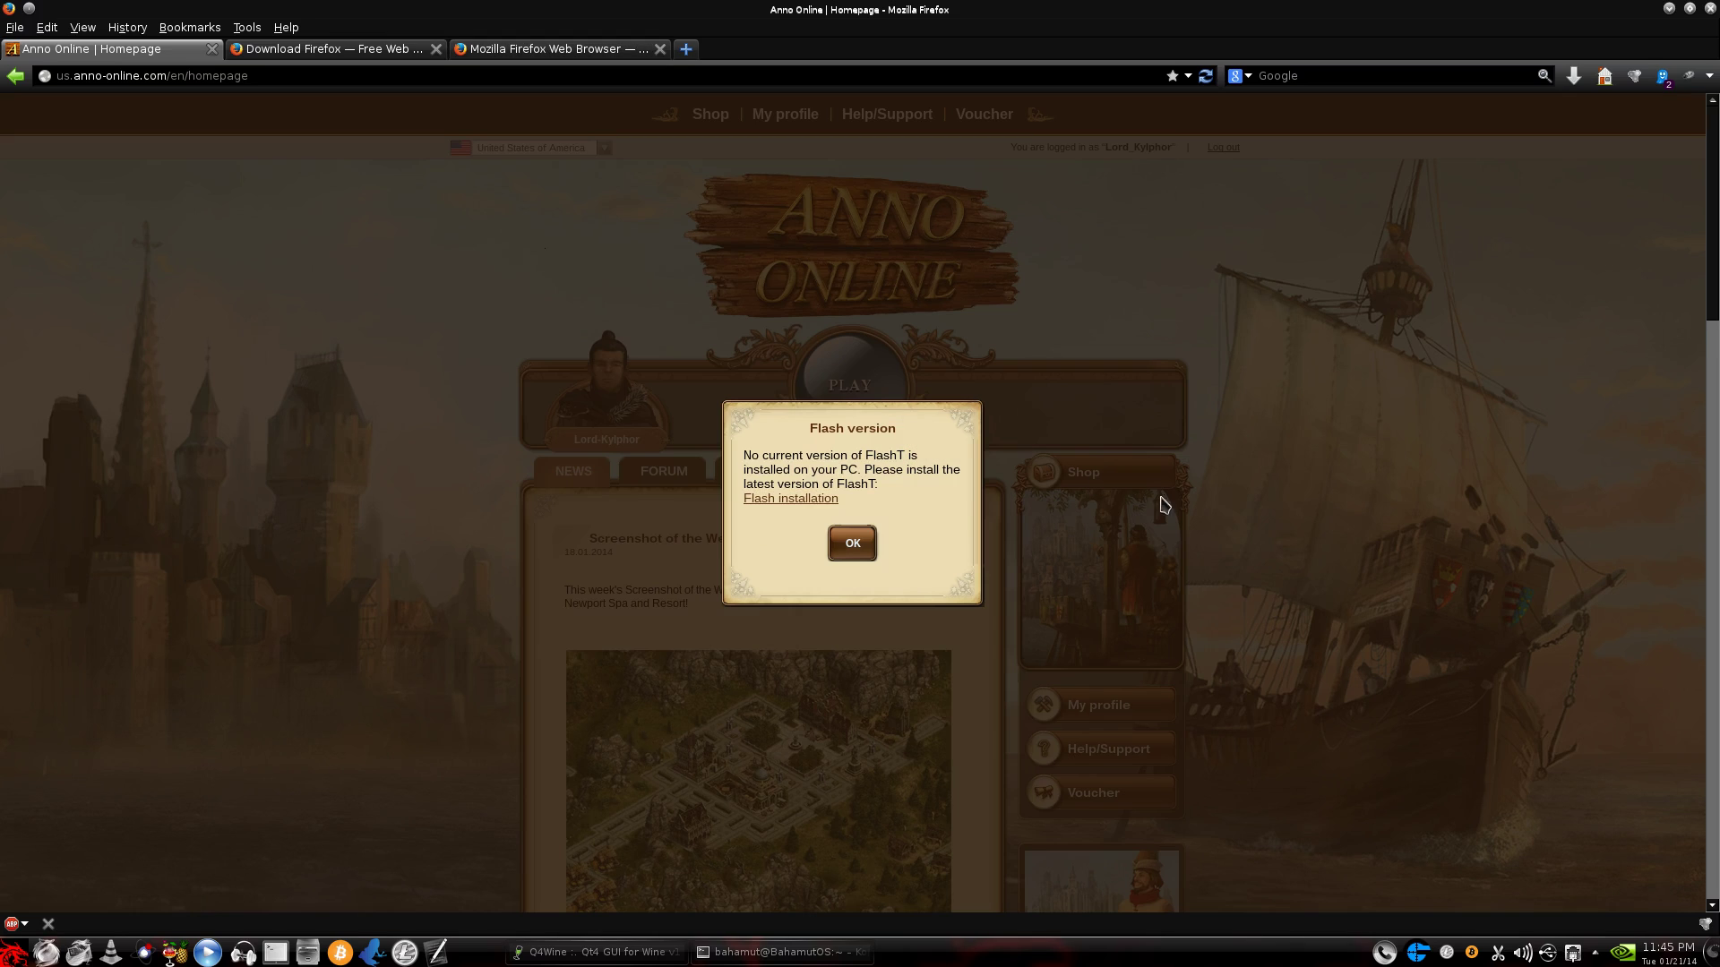
left_click(853, 544)
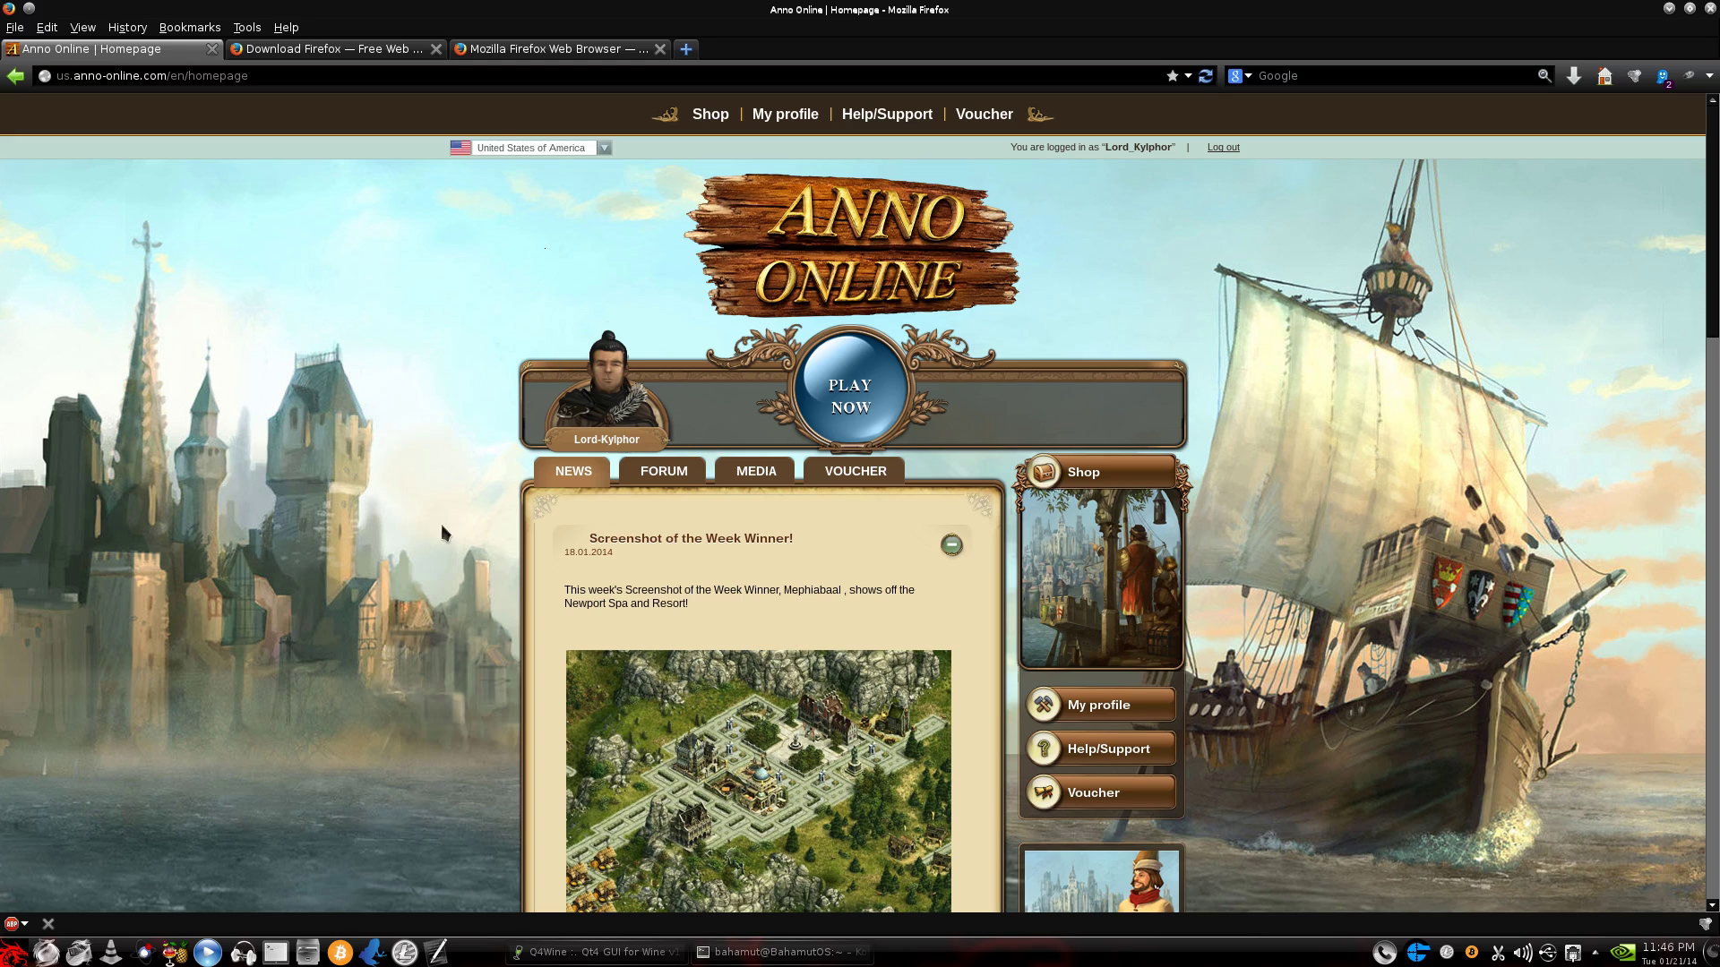
left_click(837, 952)
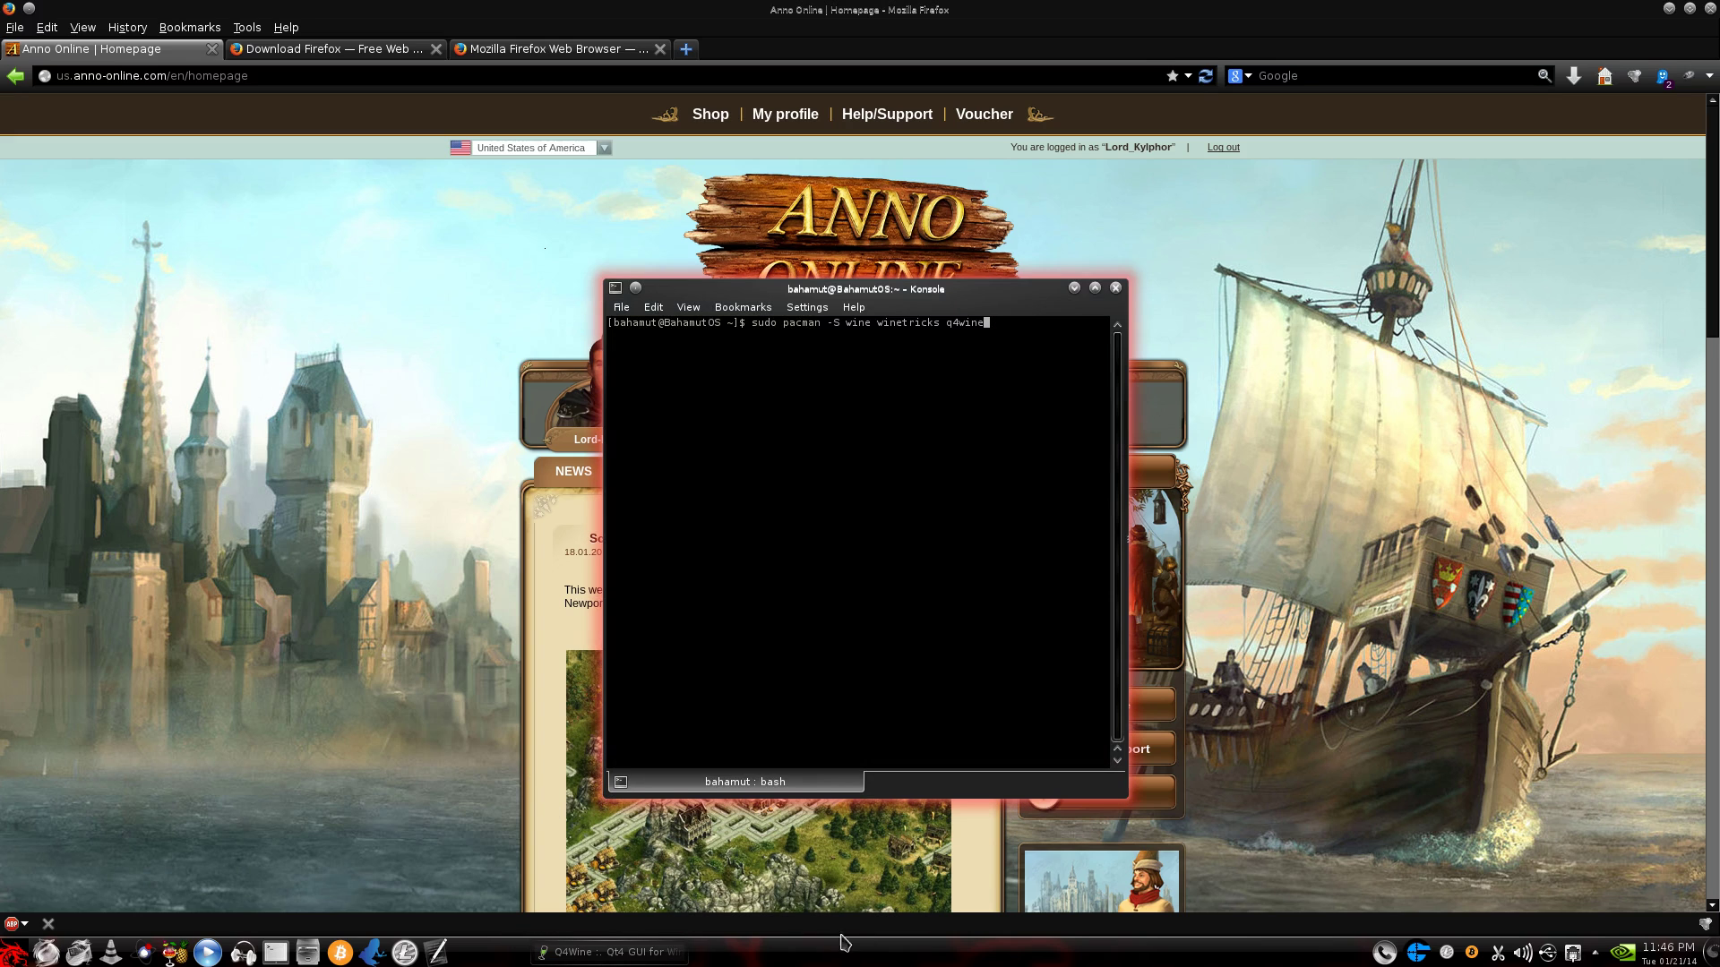
double_click(985, 324)
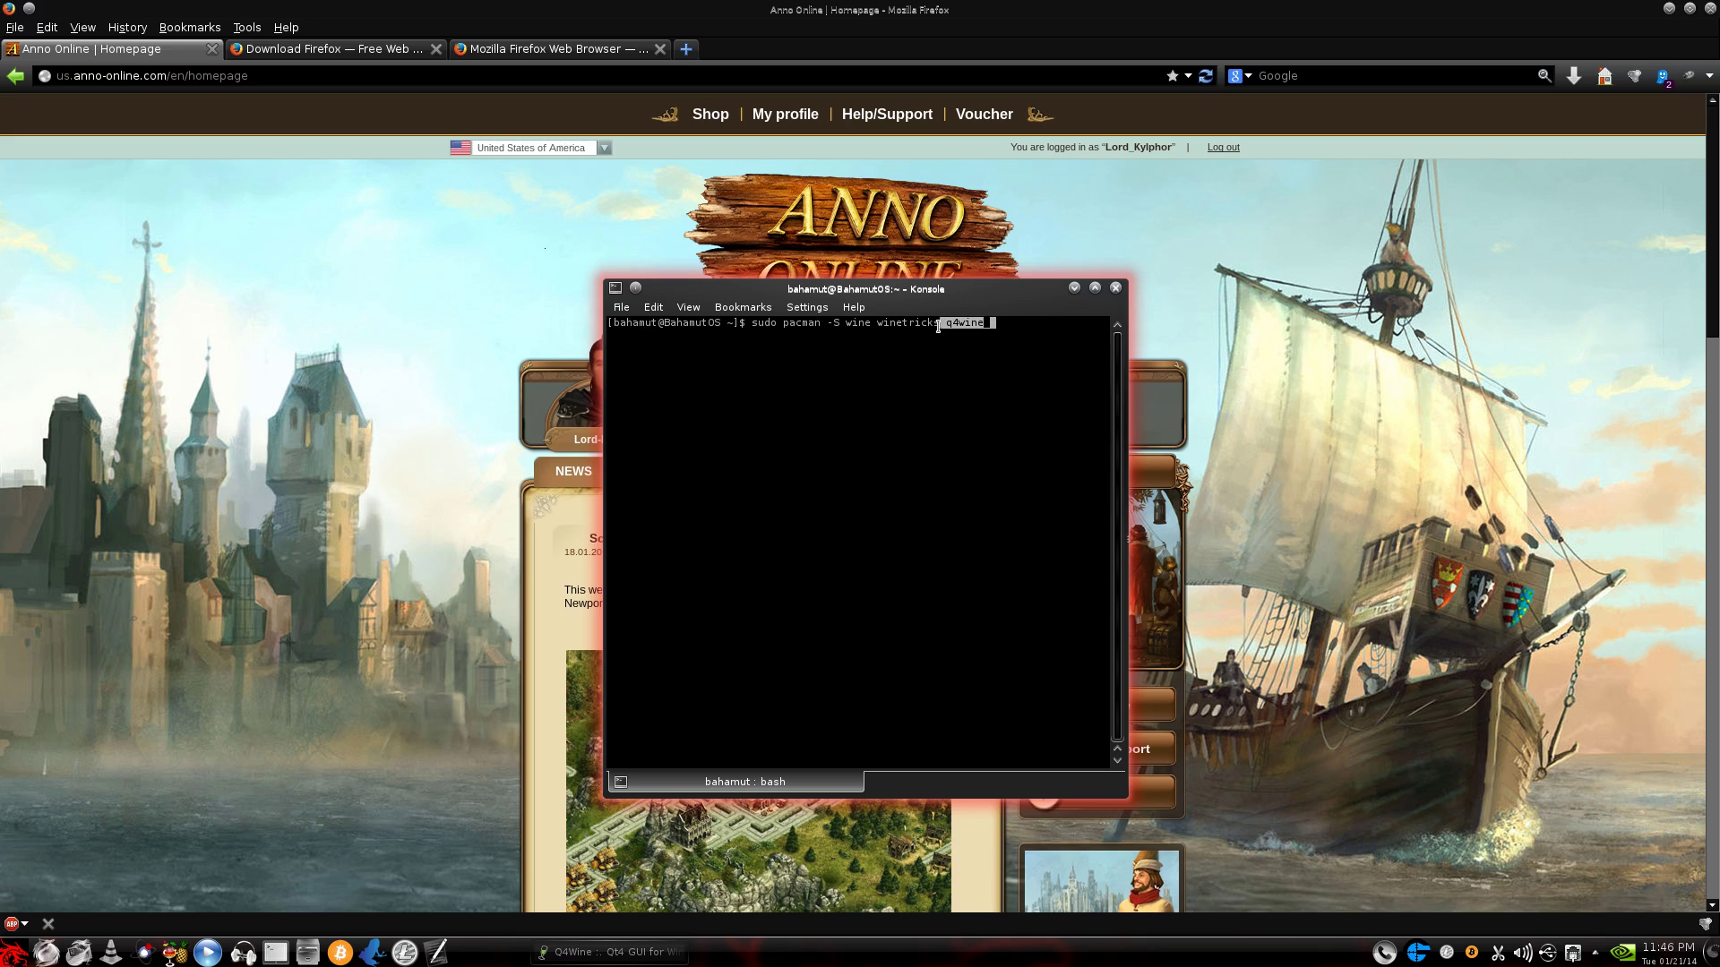
left_click(1074, 288)
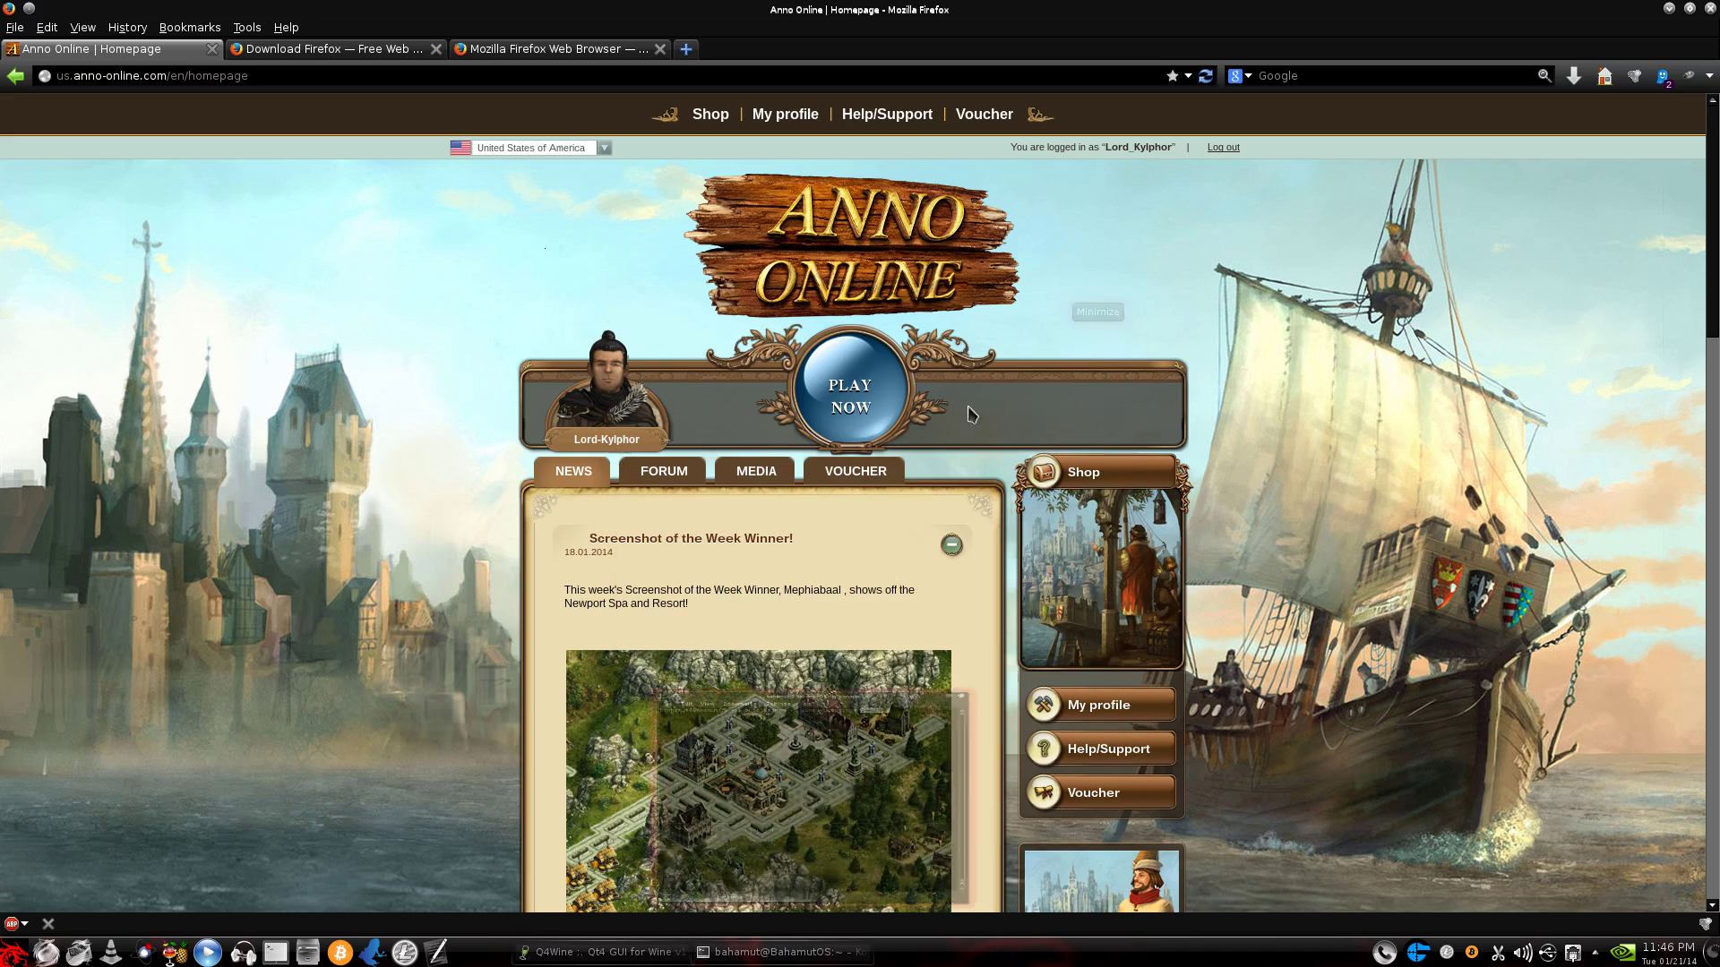
left_click(599, 957)
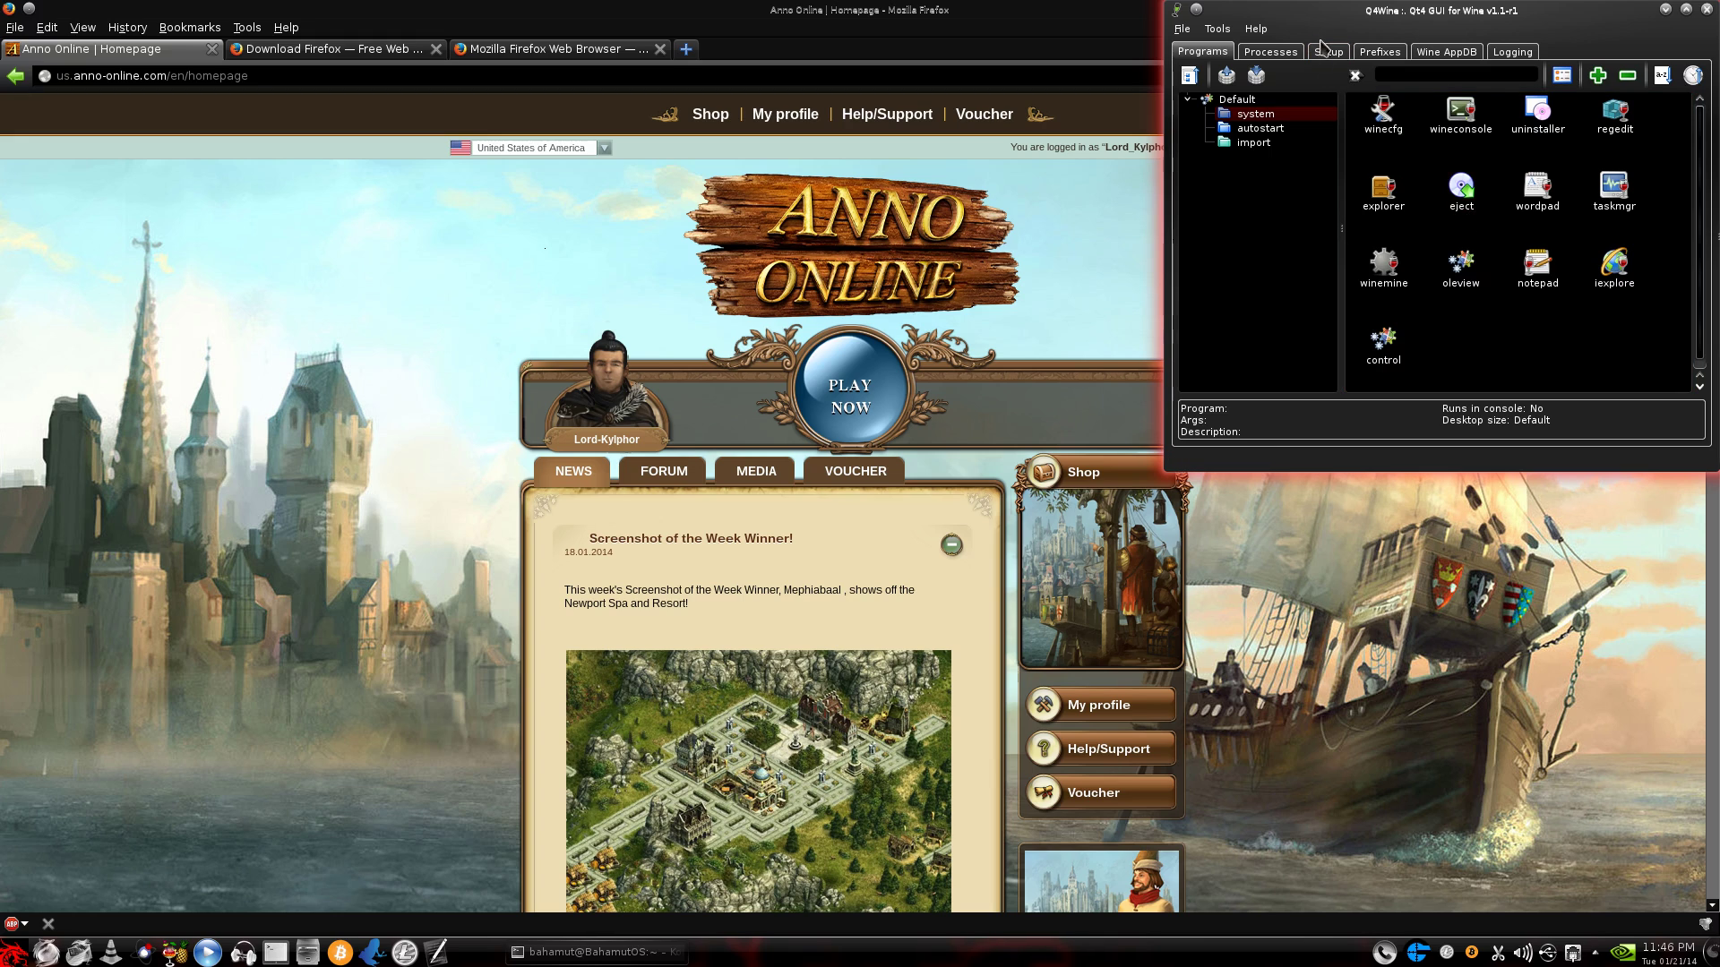
left_click(1326, 56)
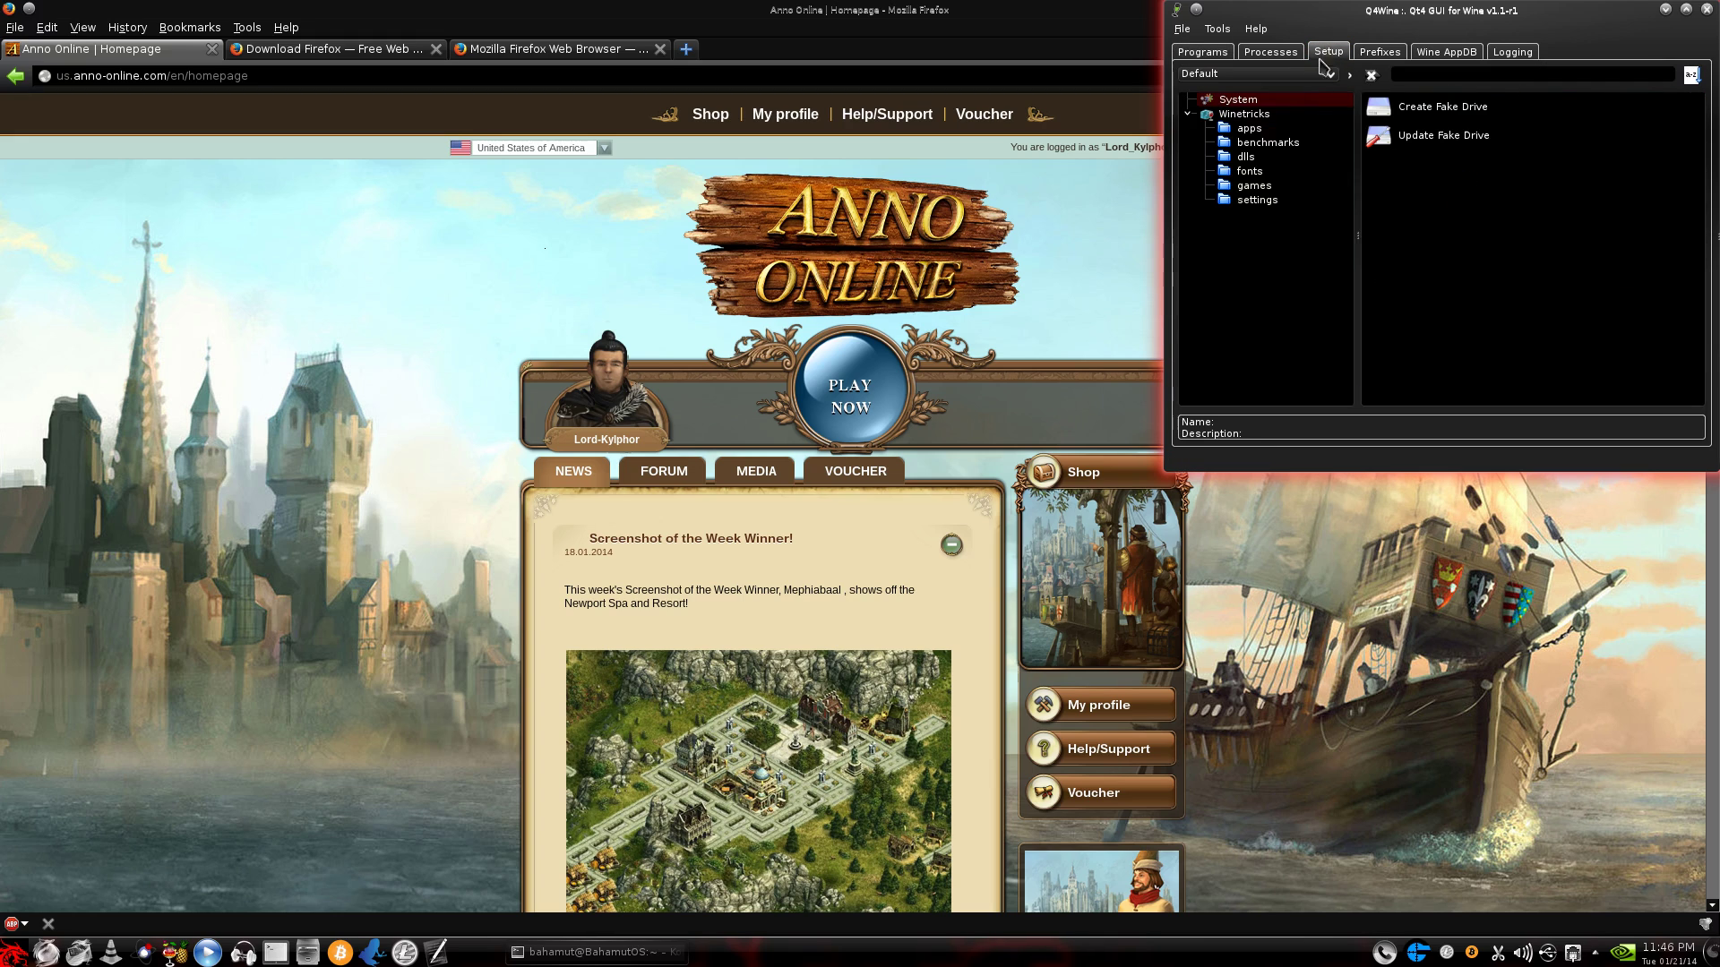
left_click(1249, 159)
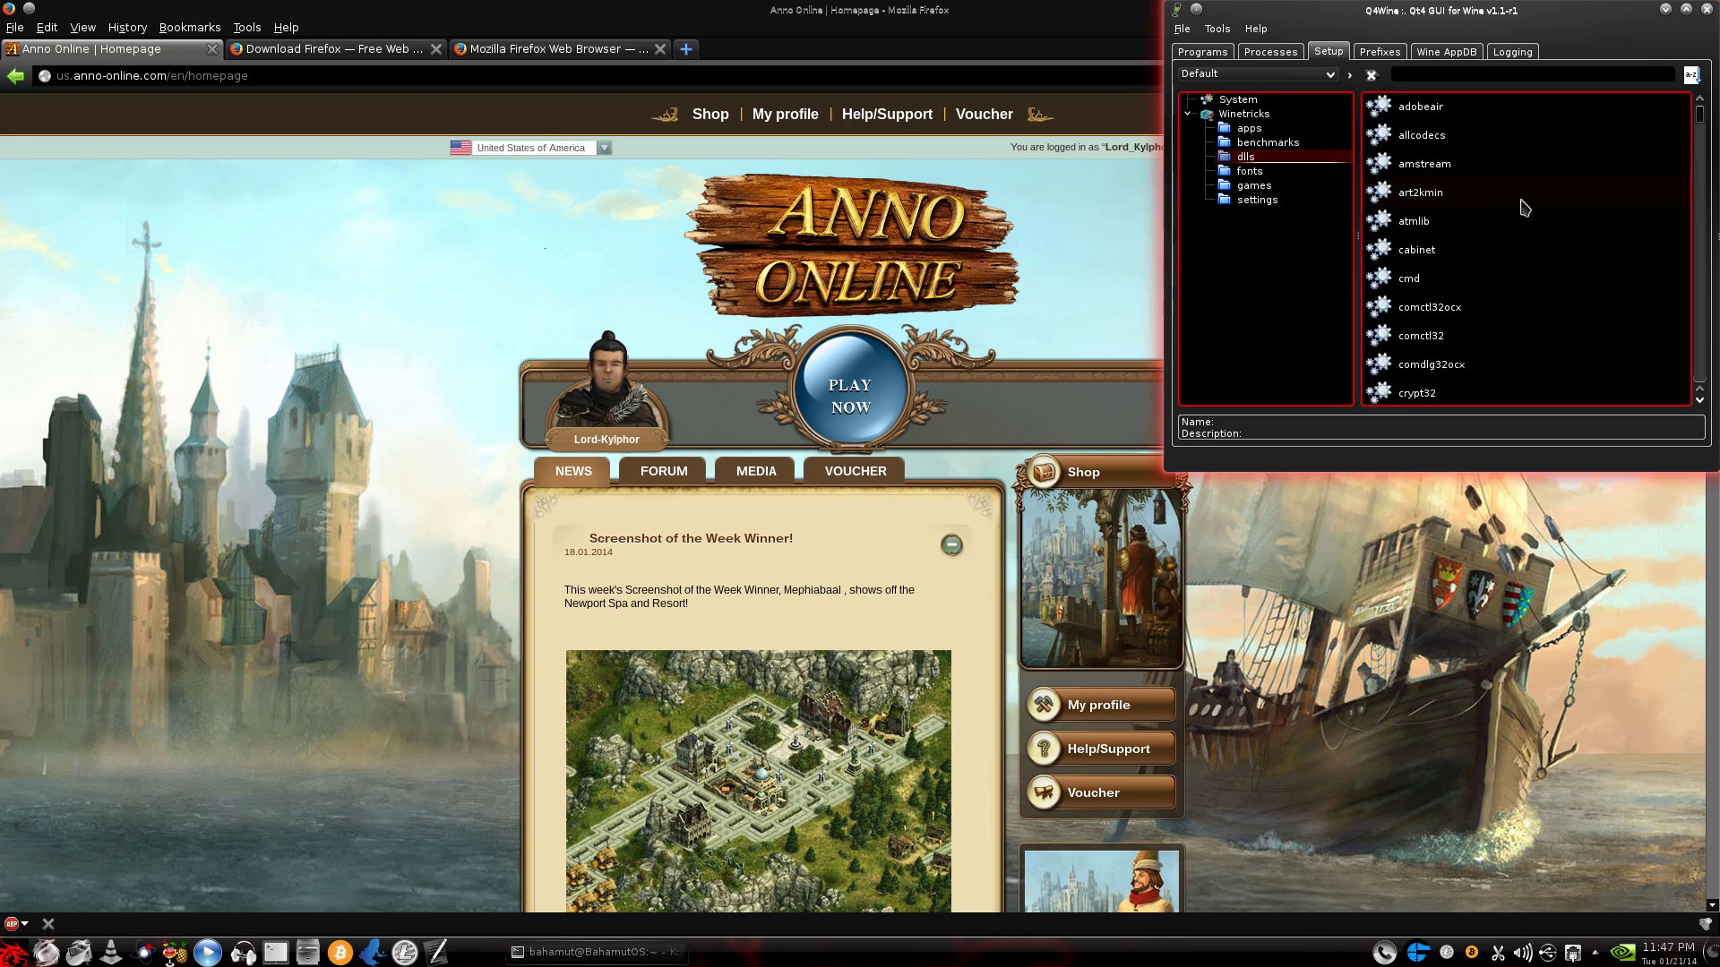
scroll(1527, 211, "down", 9)
scroll(1536, 219, "down", 10)
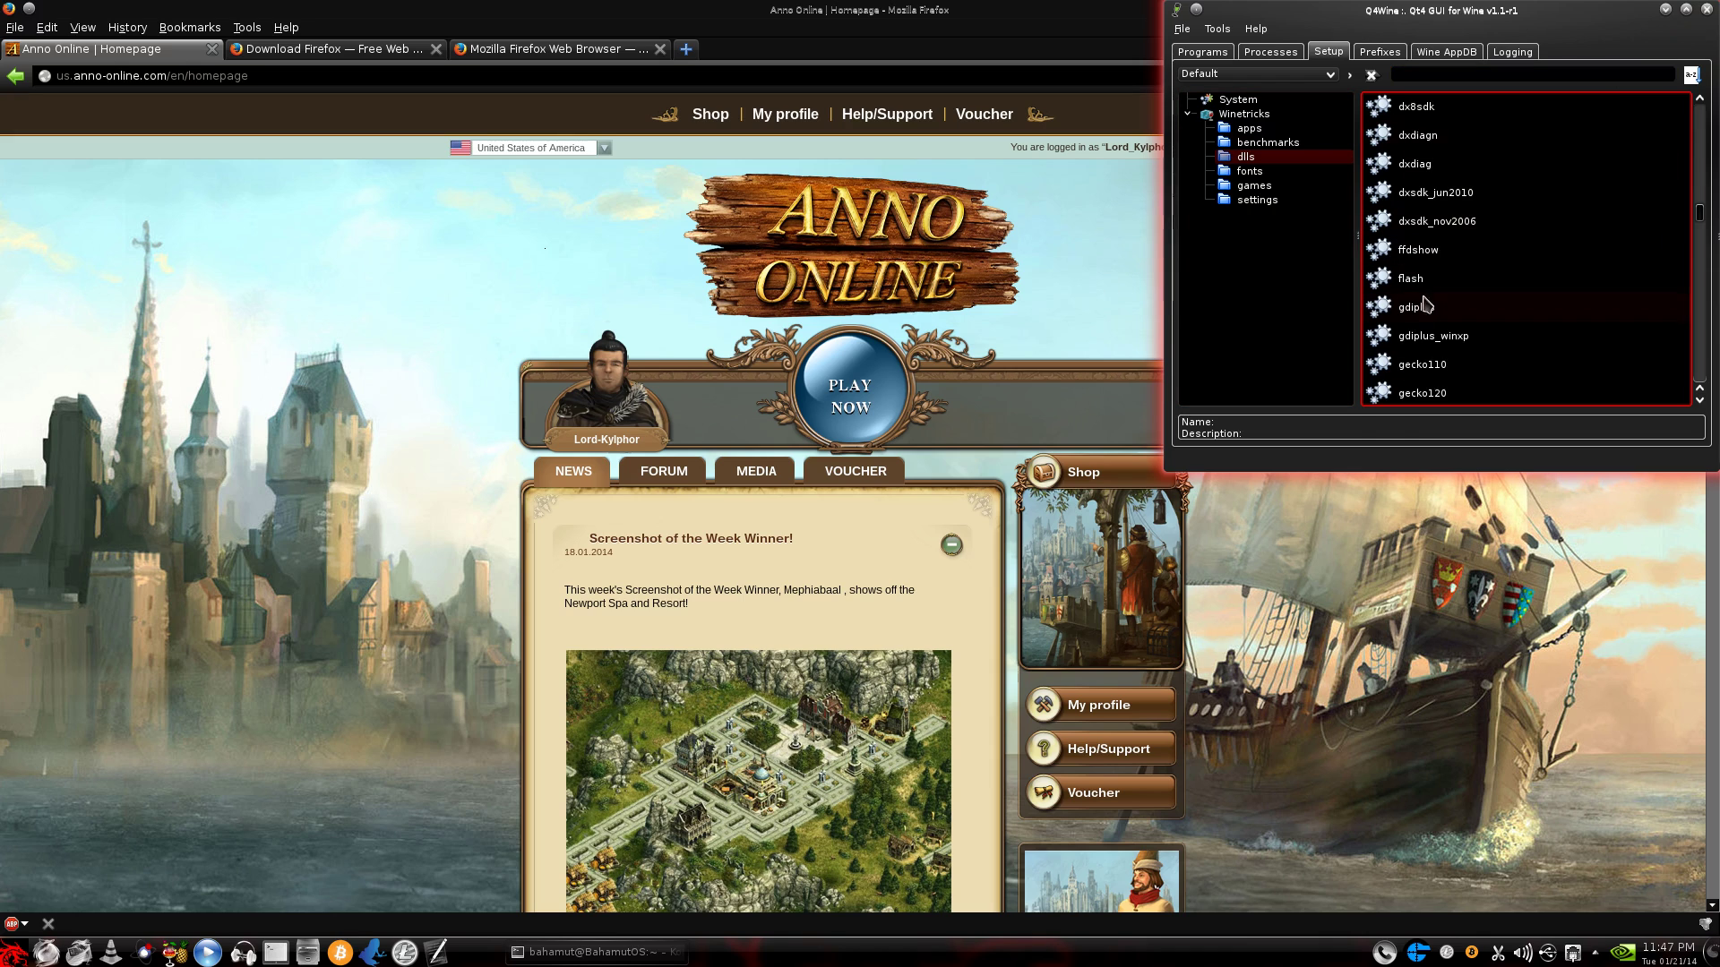
left_click(1420, 279)
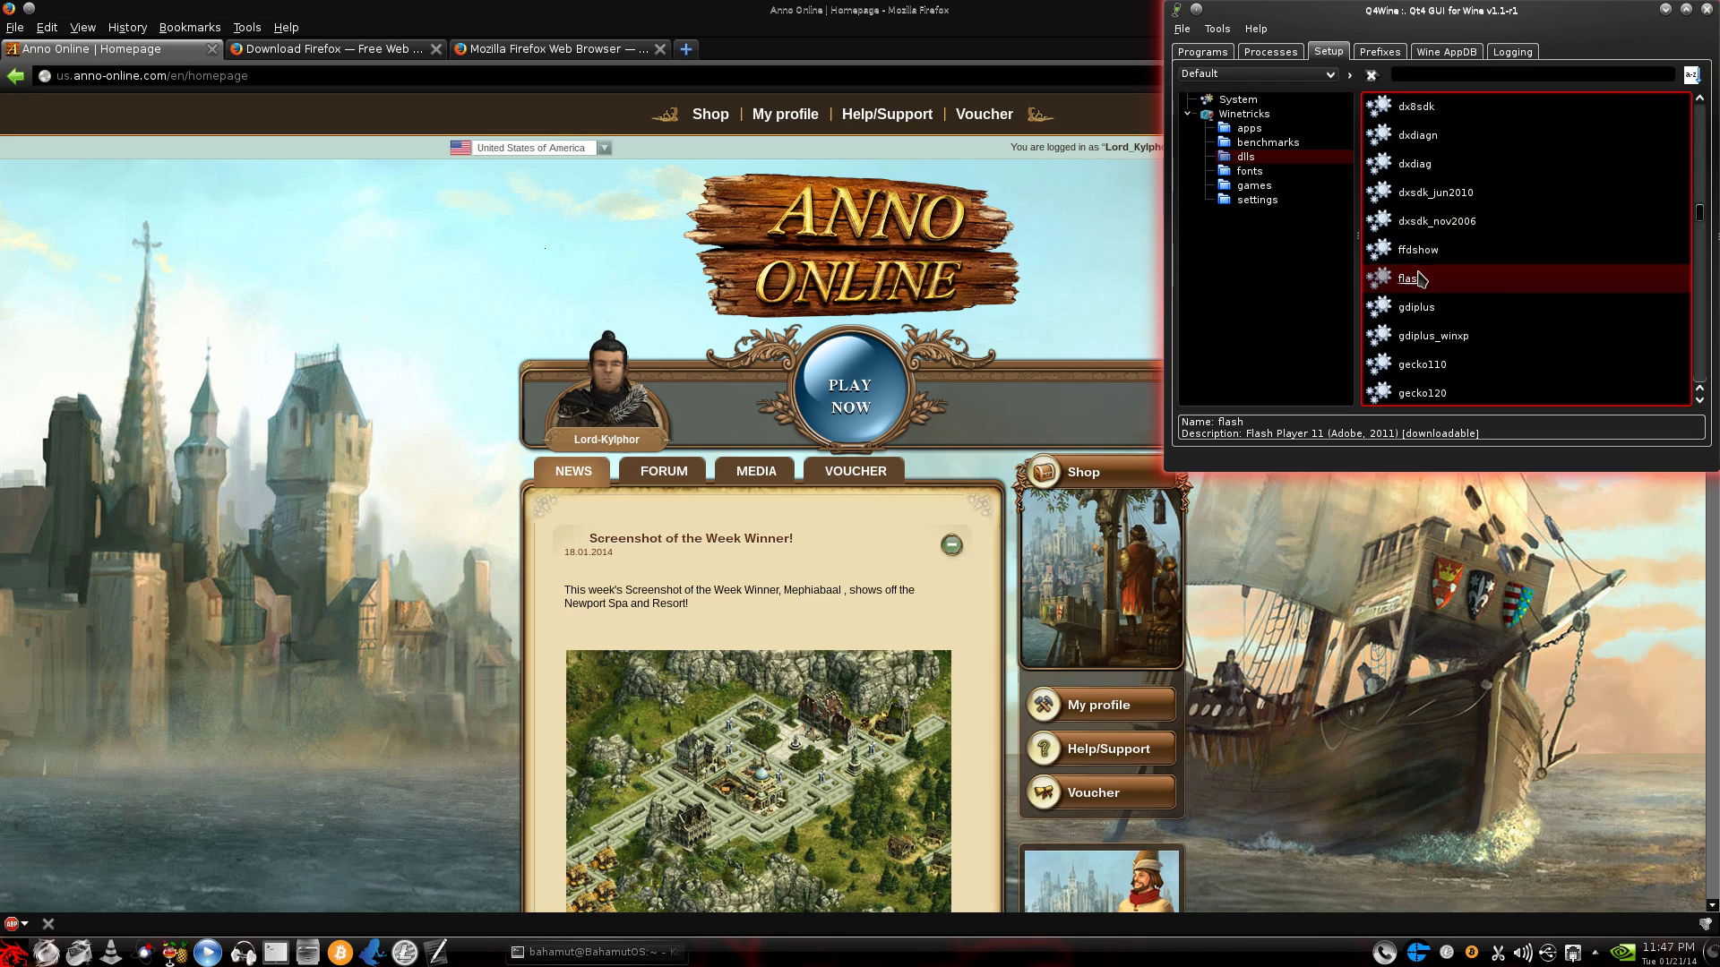
left_click(1665, 9)
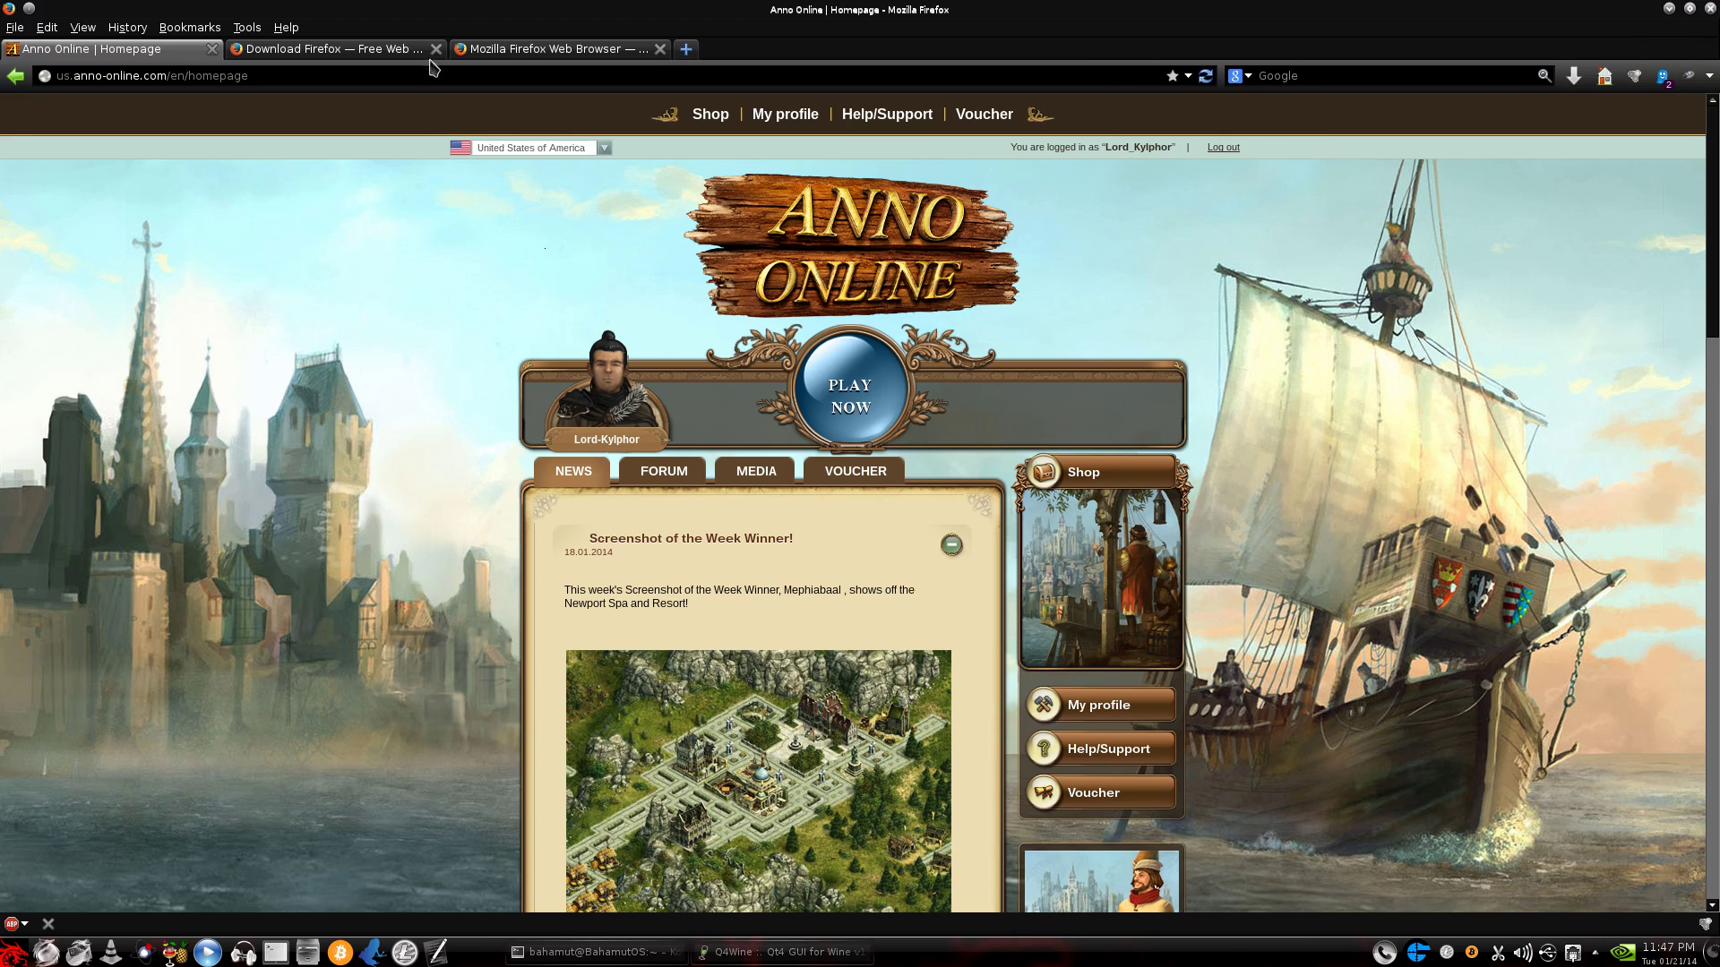
Switch through the tabs to Mozilla's 'Download Firefox in your language' page.
left_click(349, 51)
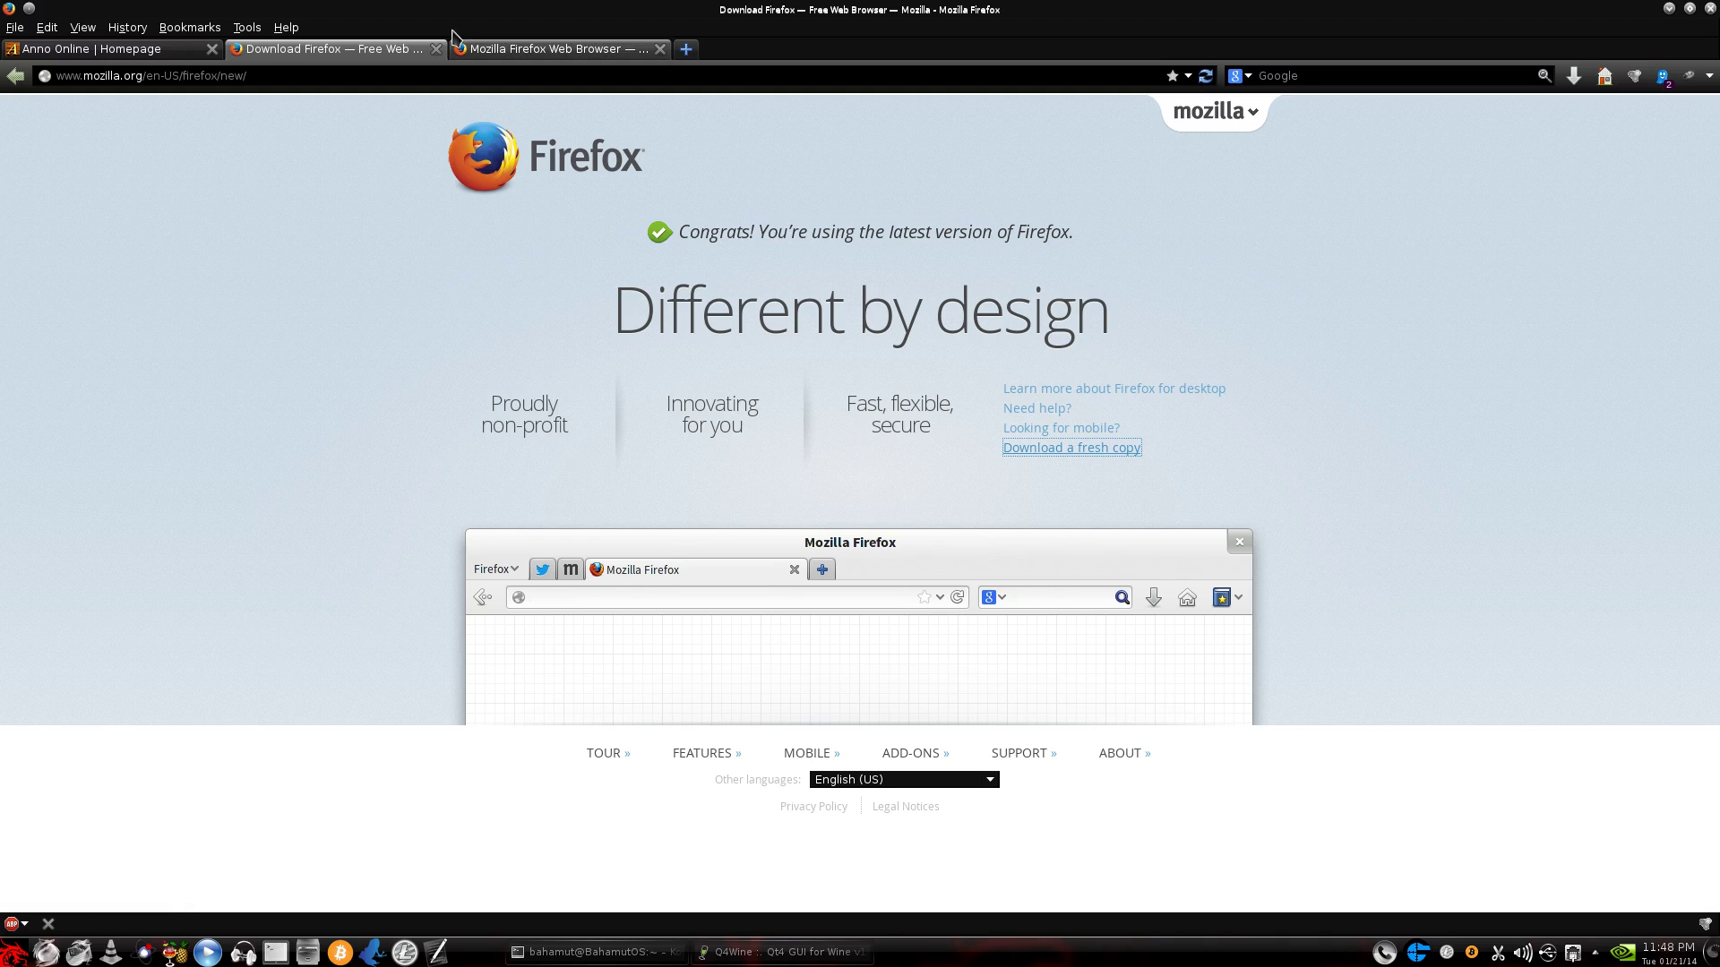
left_click(574, 49)
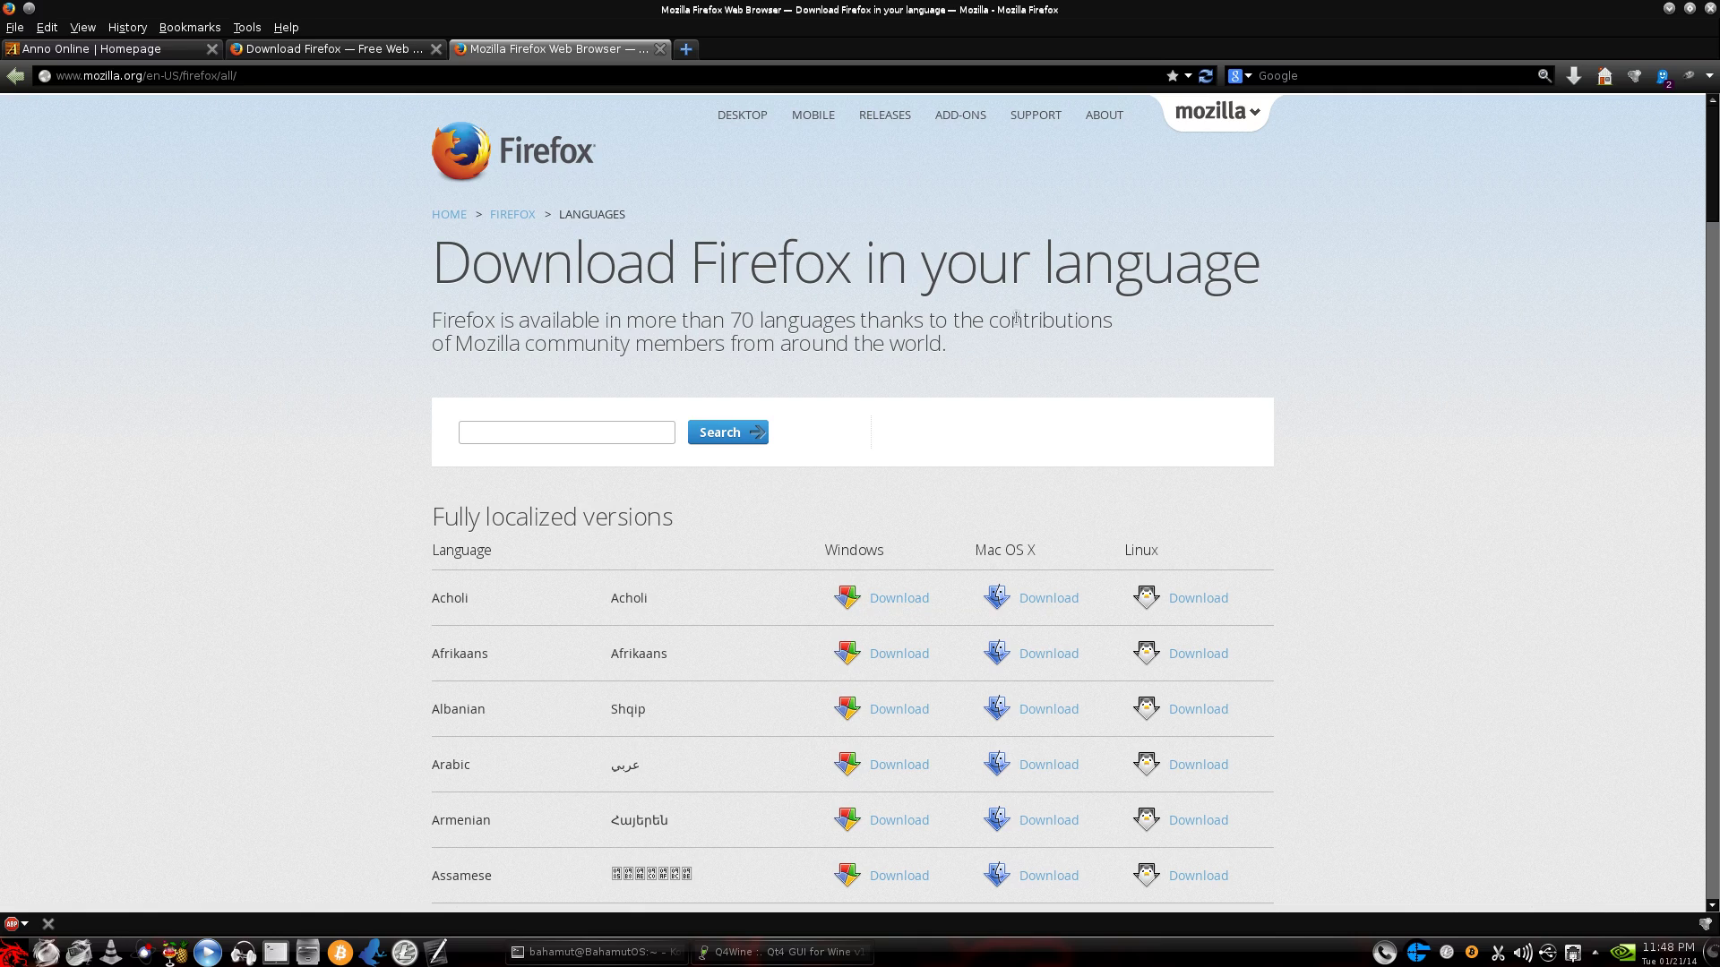
Start saving Firefox Setup 26.0.exe, the Windows build in Acholi.
left_click(912, 595)
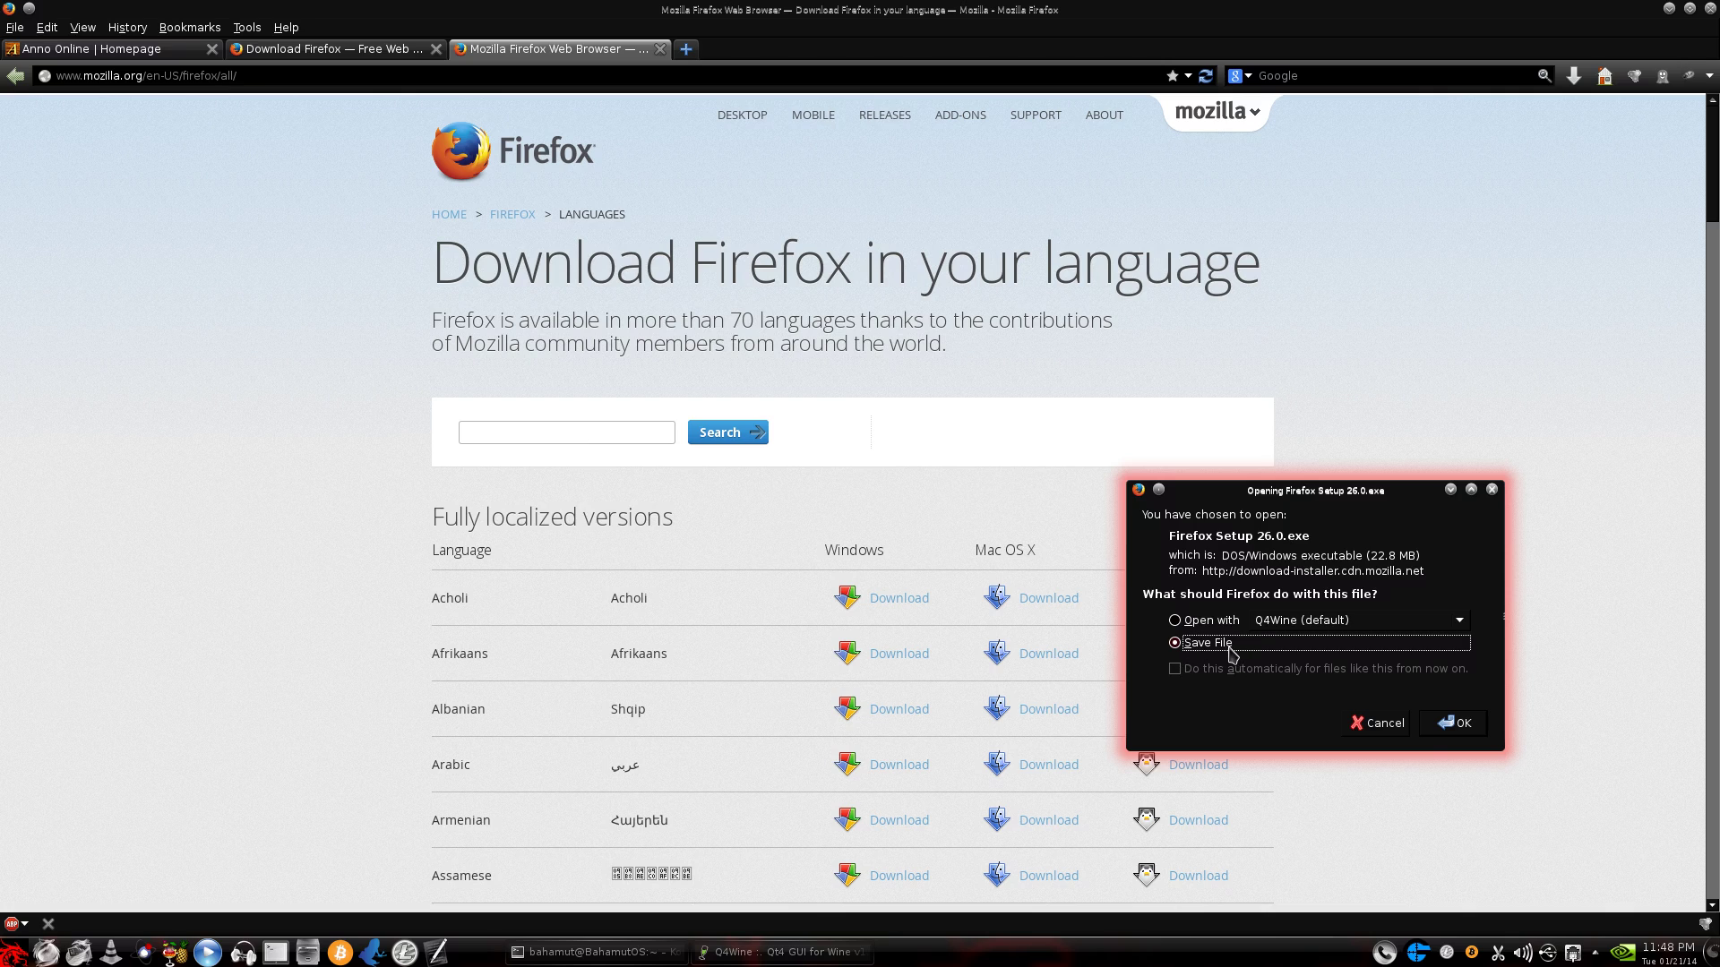
left_click(1467, 725)
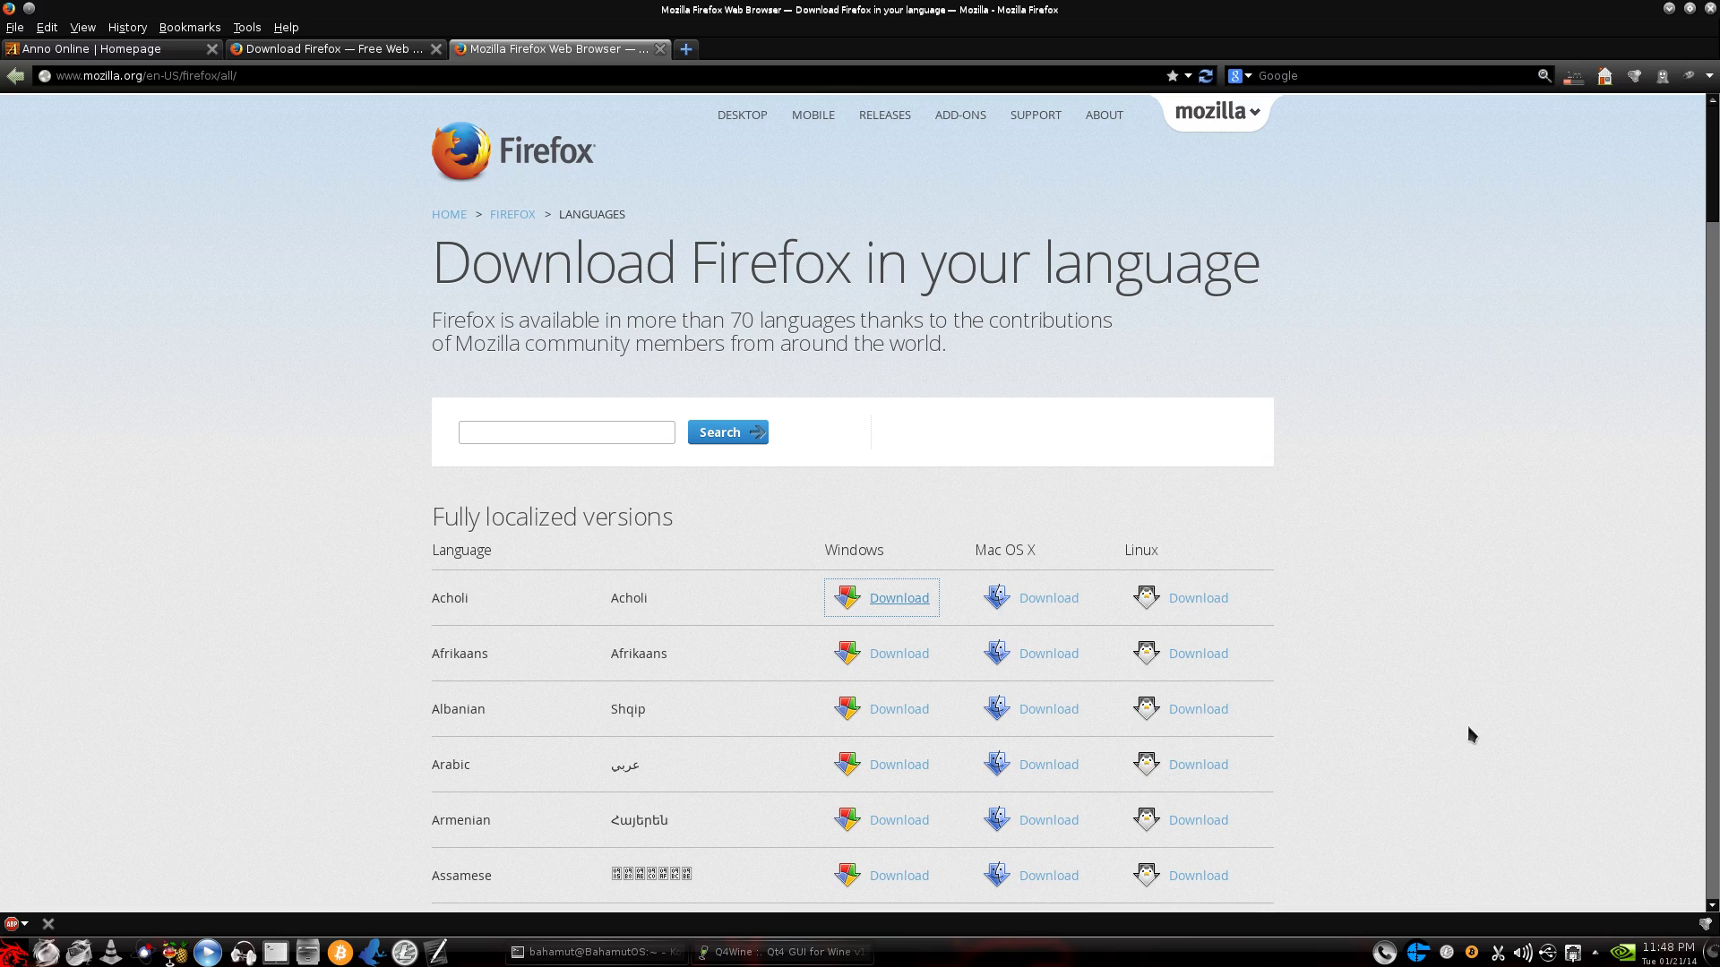
left_click(1573, 77)
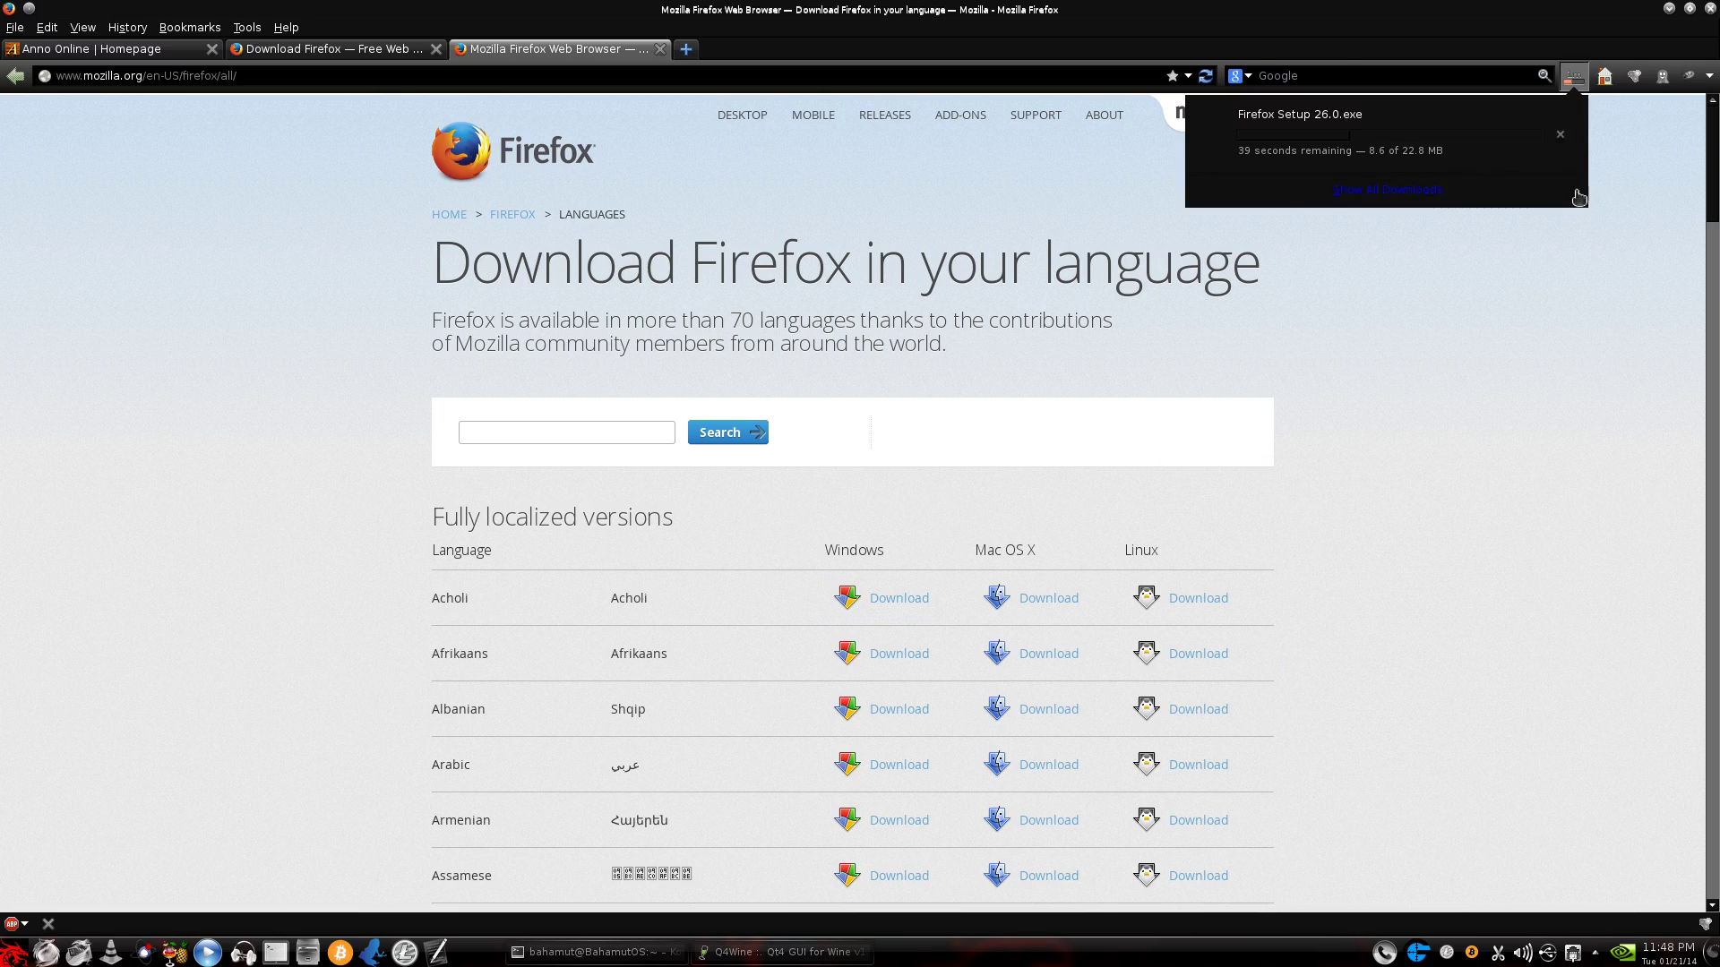
Cancel the Firefox Setup 26.0.exe download and close the downloads list.
right_click(1433, 152)
left_click(1560, 136)
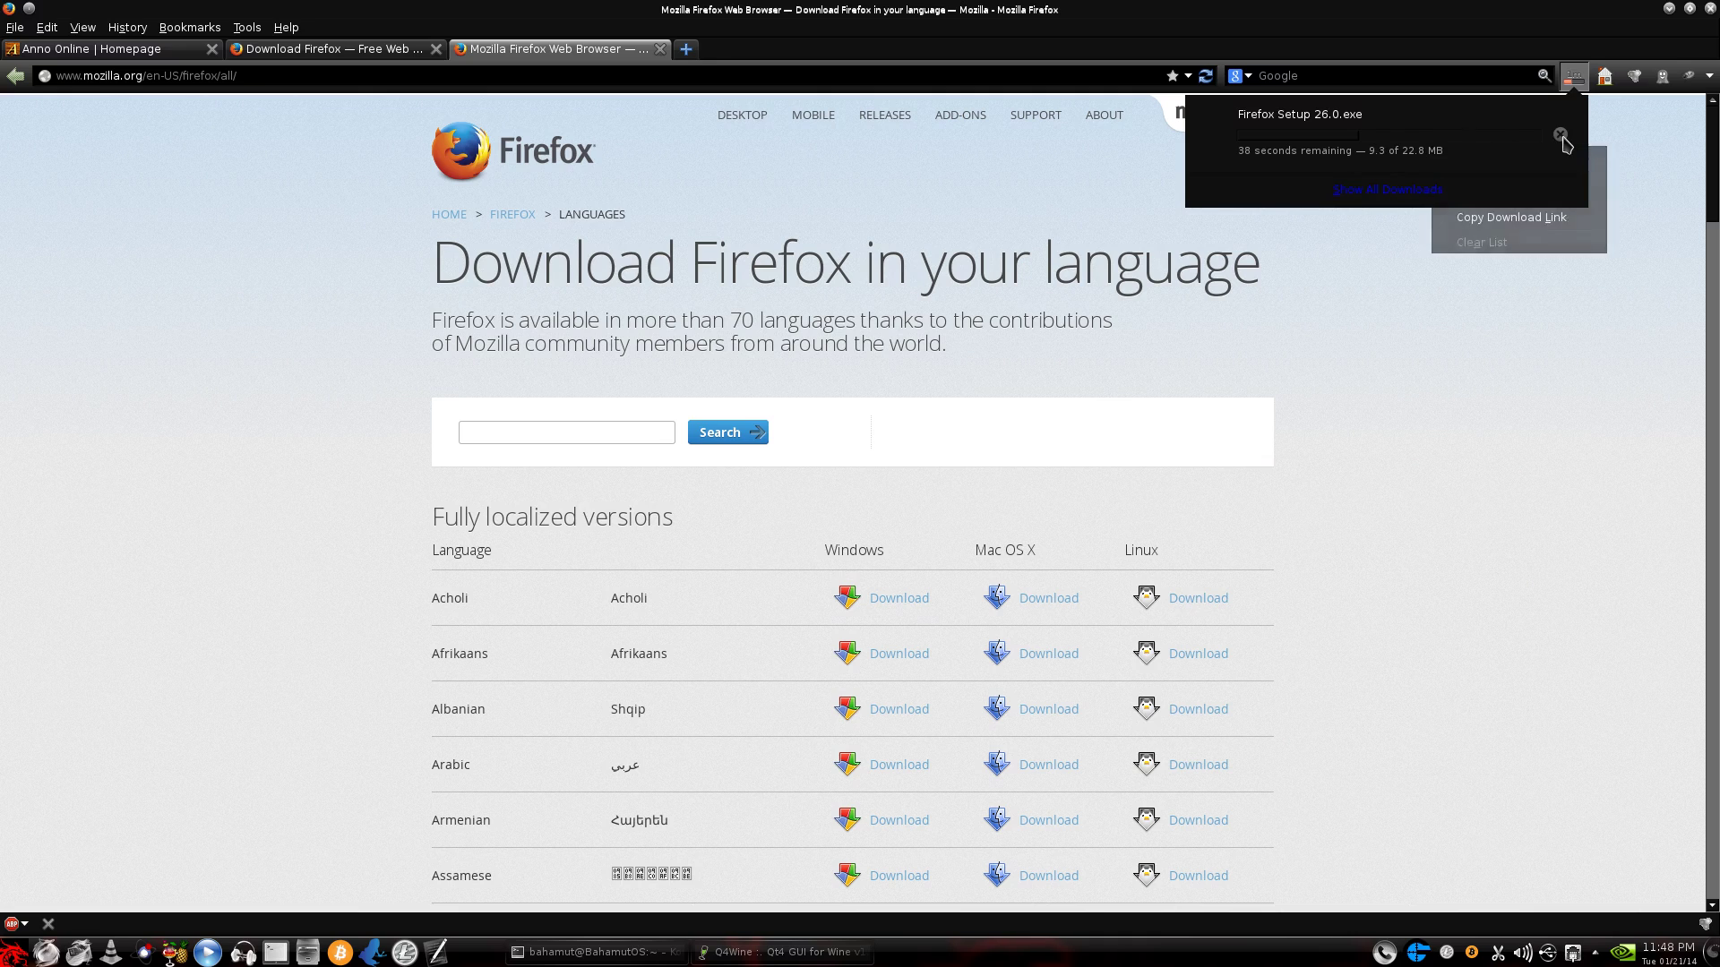
left_click(1581, 85)
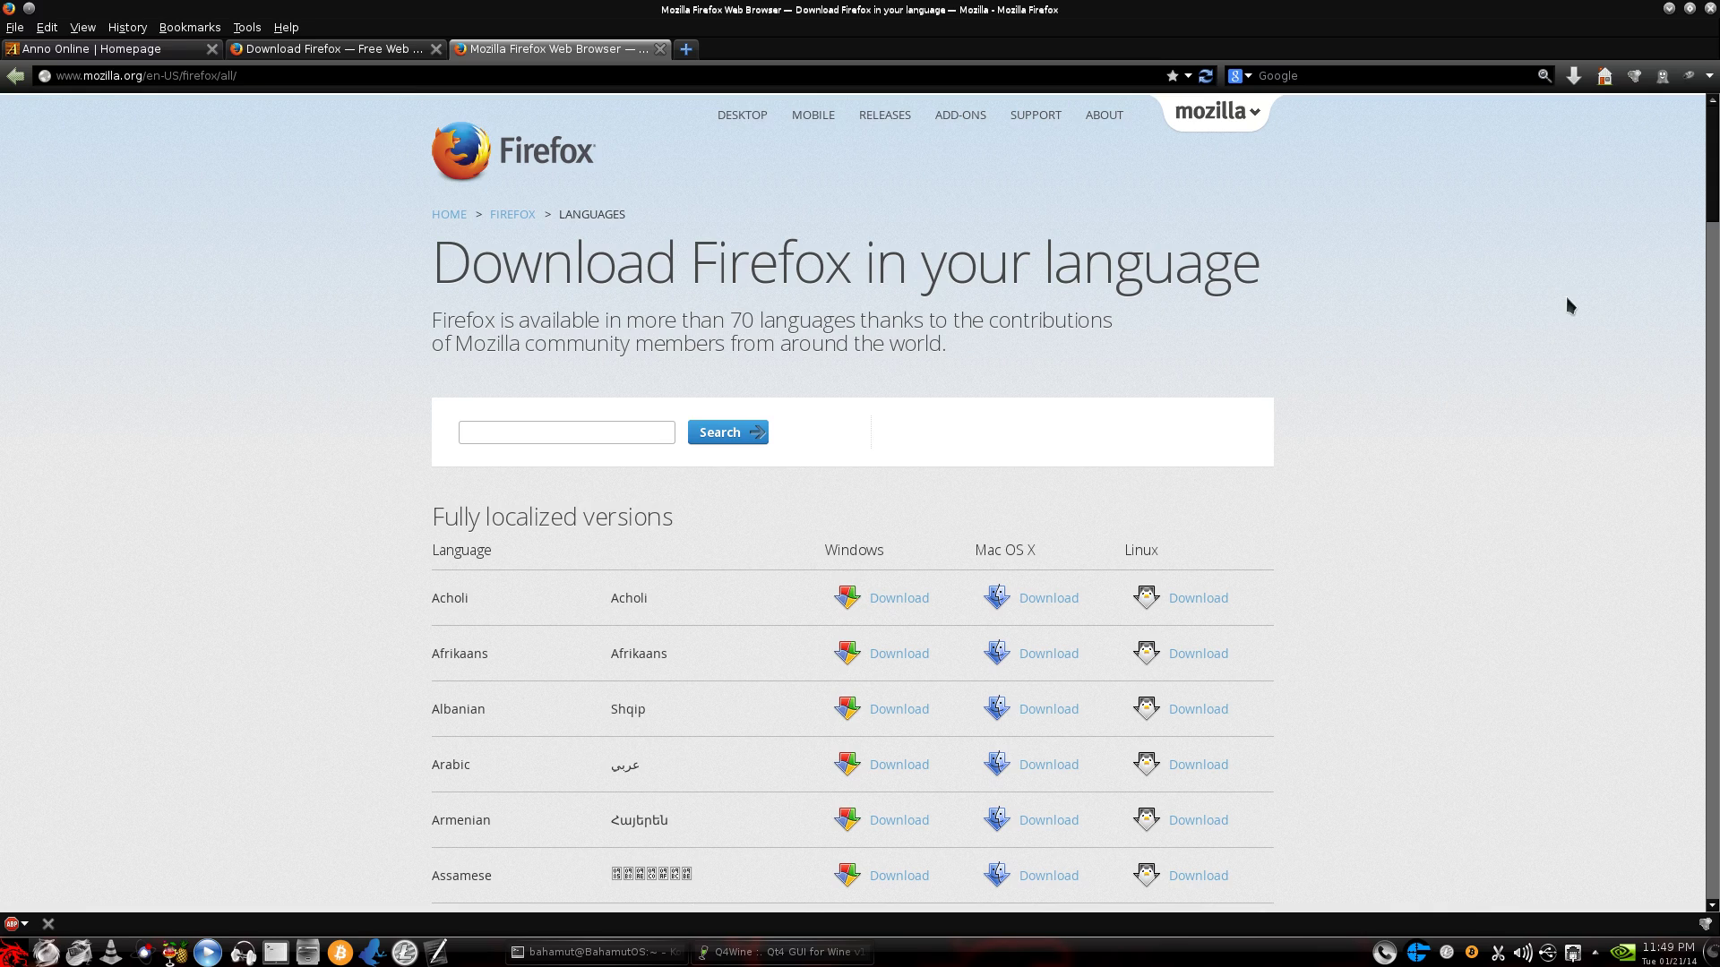
Close the native Firefox browser and Q4Wine.
left_click(1709, 10)
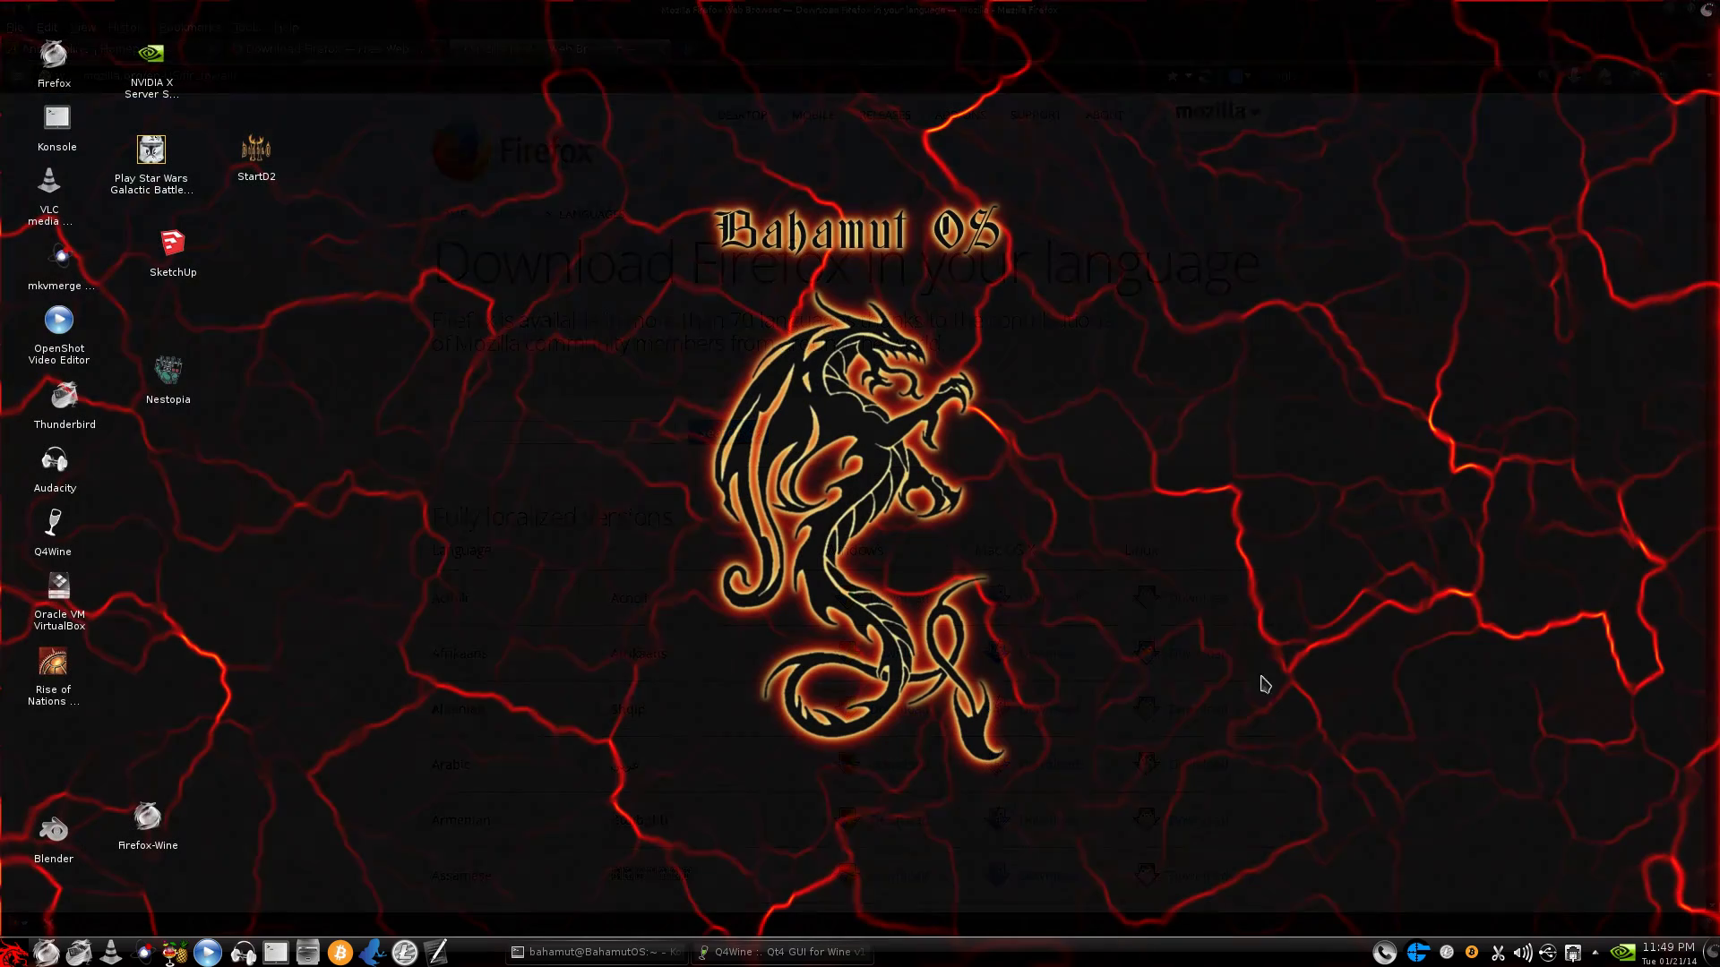
right_click(758, 952)
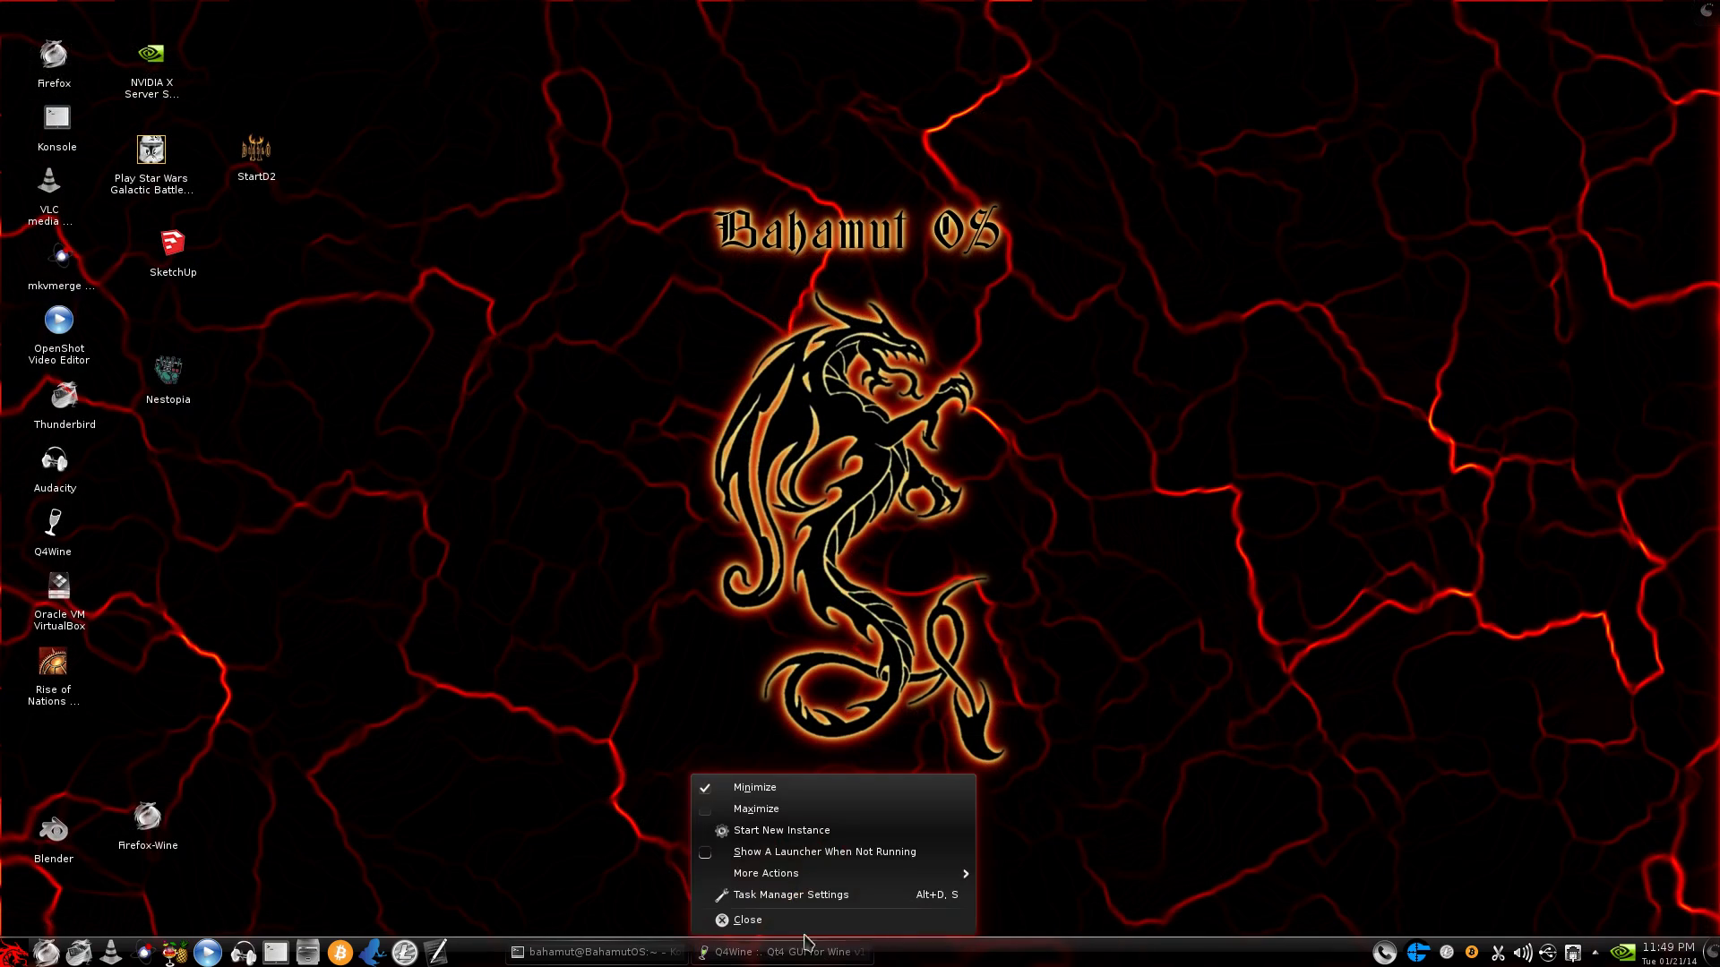
left_click(788, 930)
Open Dolphin on the bahamut home folder and bring up the file view options.
mouse_move(151, 833)
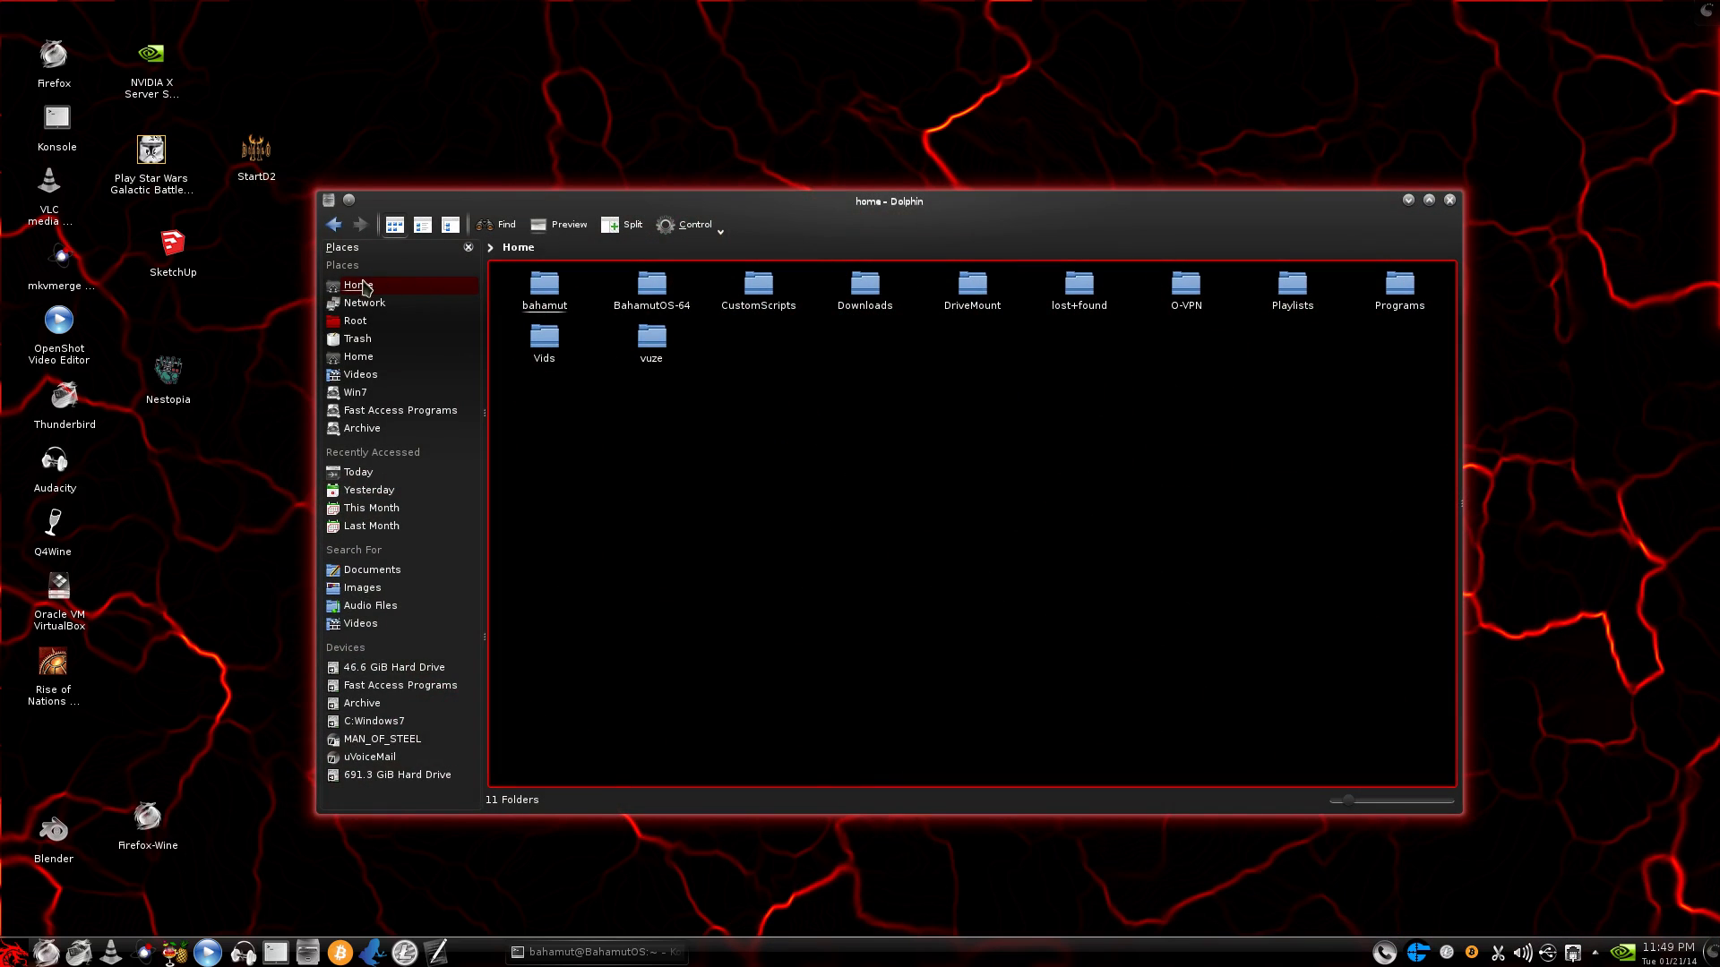
left_click(361, 291)
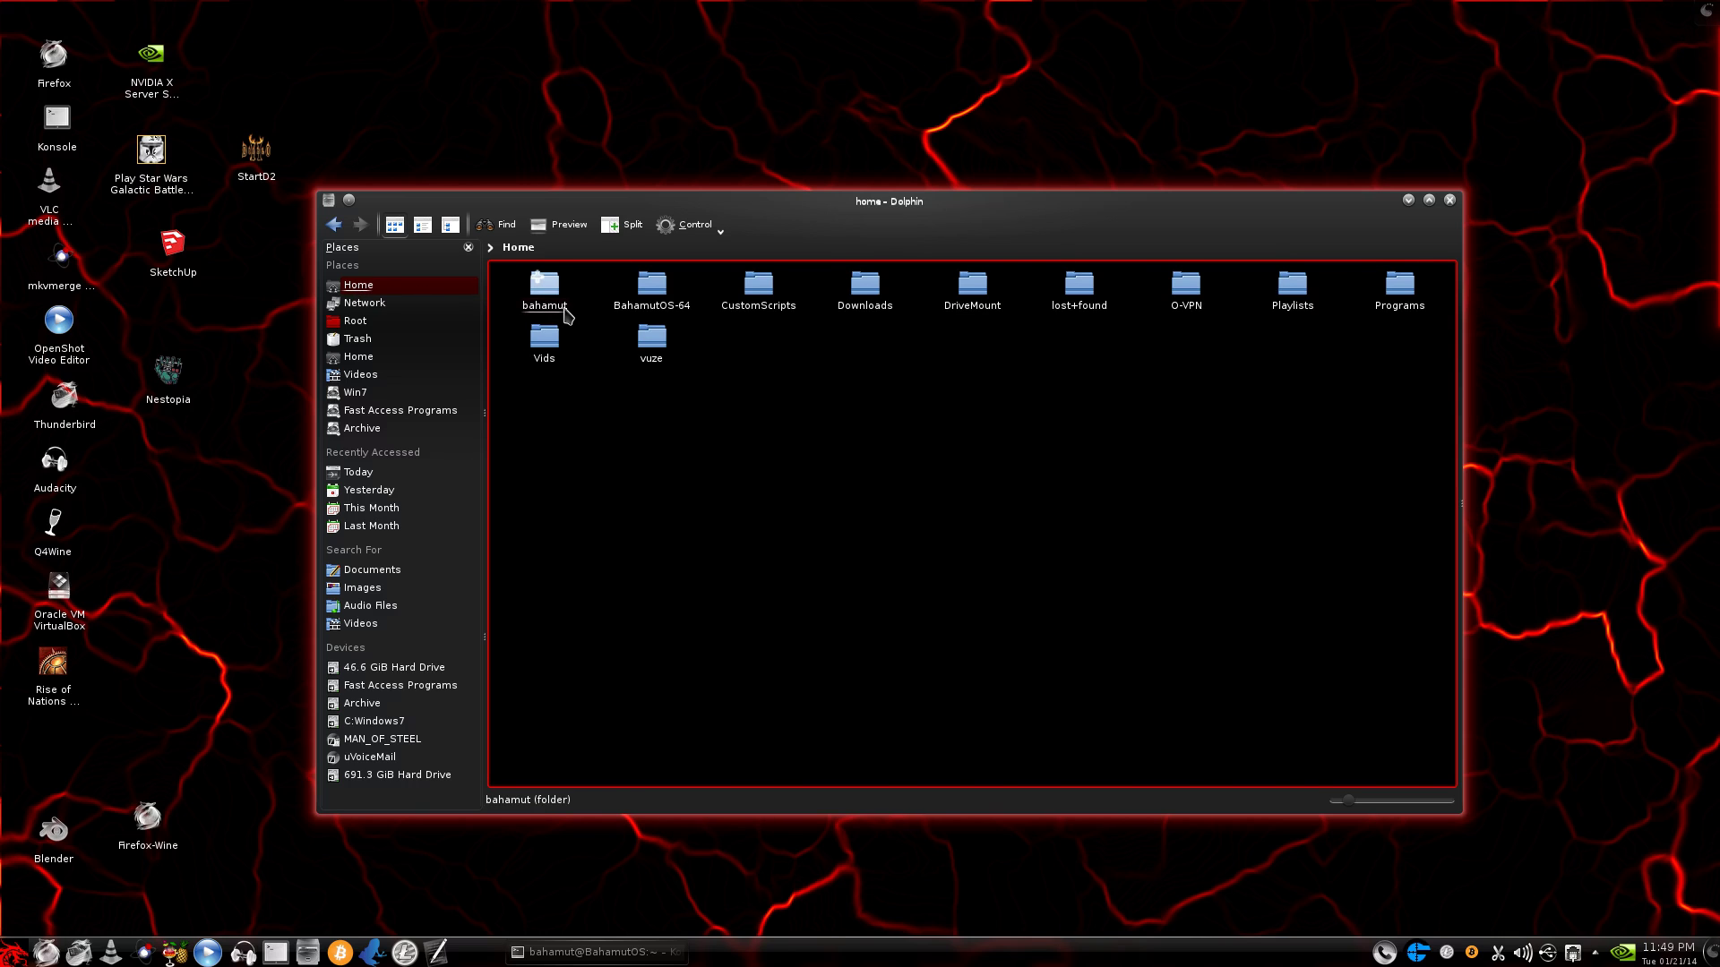
left_click(565, 312)
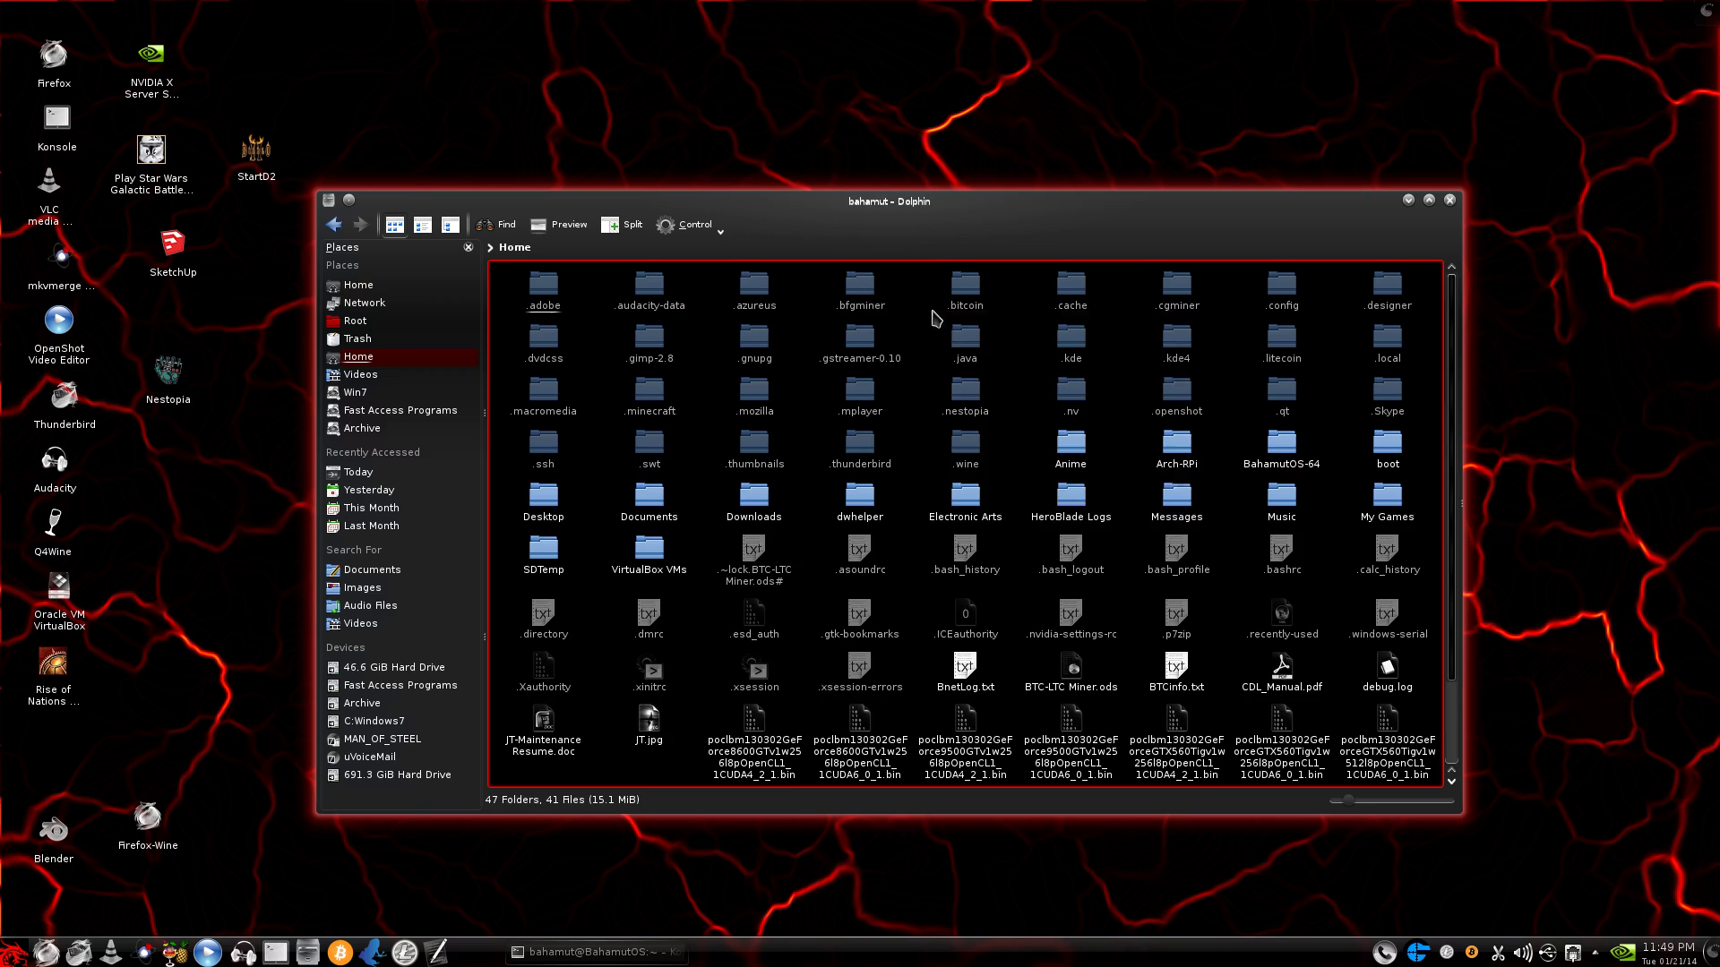
right_click(933, 309)
left_click(719, 238)
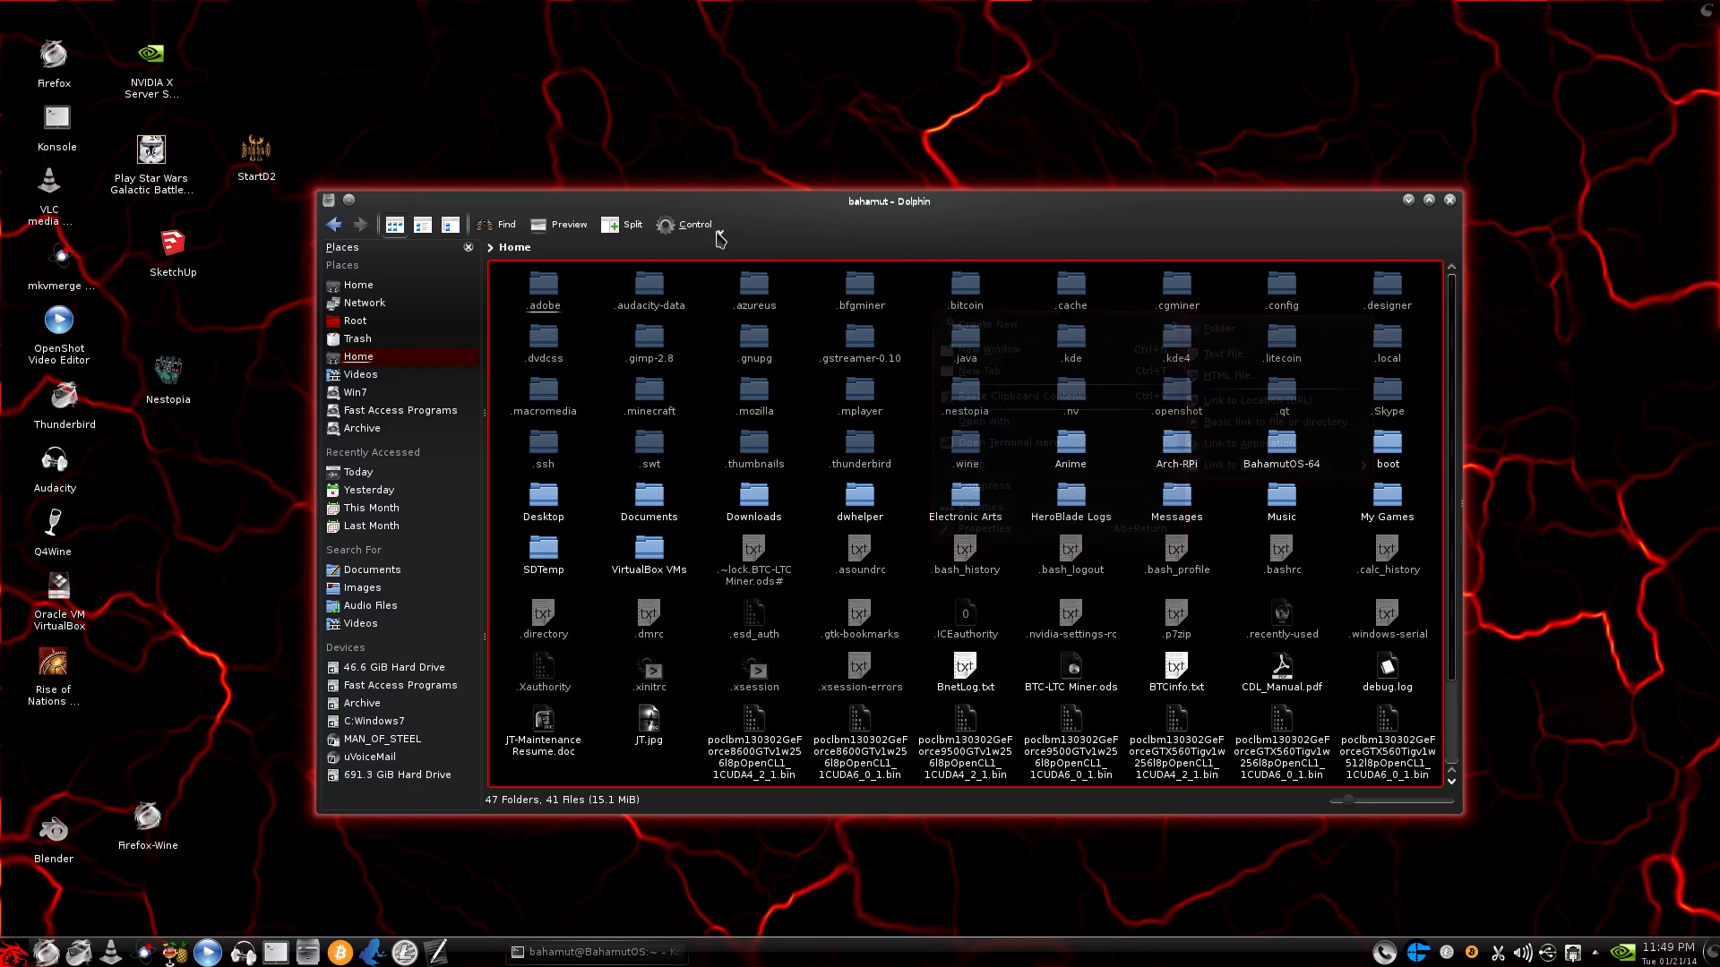
left_click(719, 237)
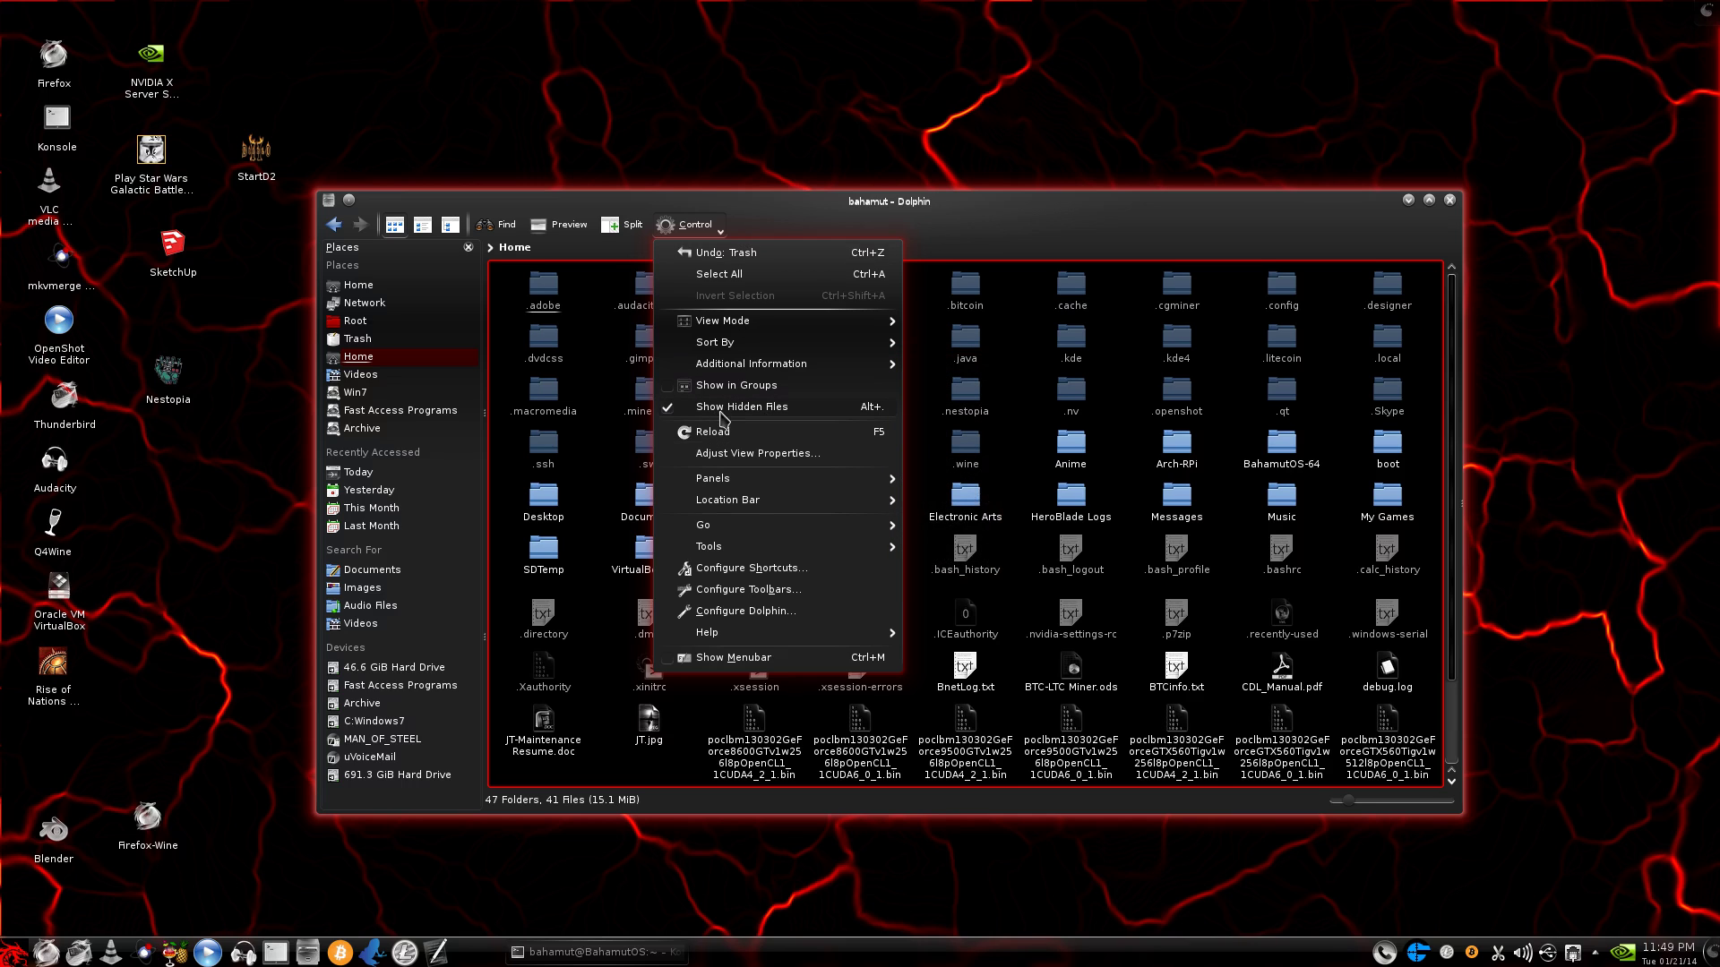
Open .wine/drive_c/Program Files (x86)/Mozilla Firefox with hidden files shown, and run firefox.exe through Wine.
left_click(1060, 242)
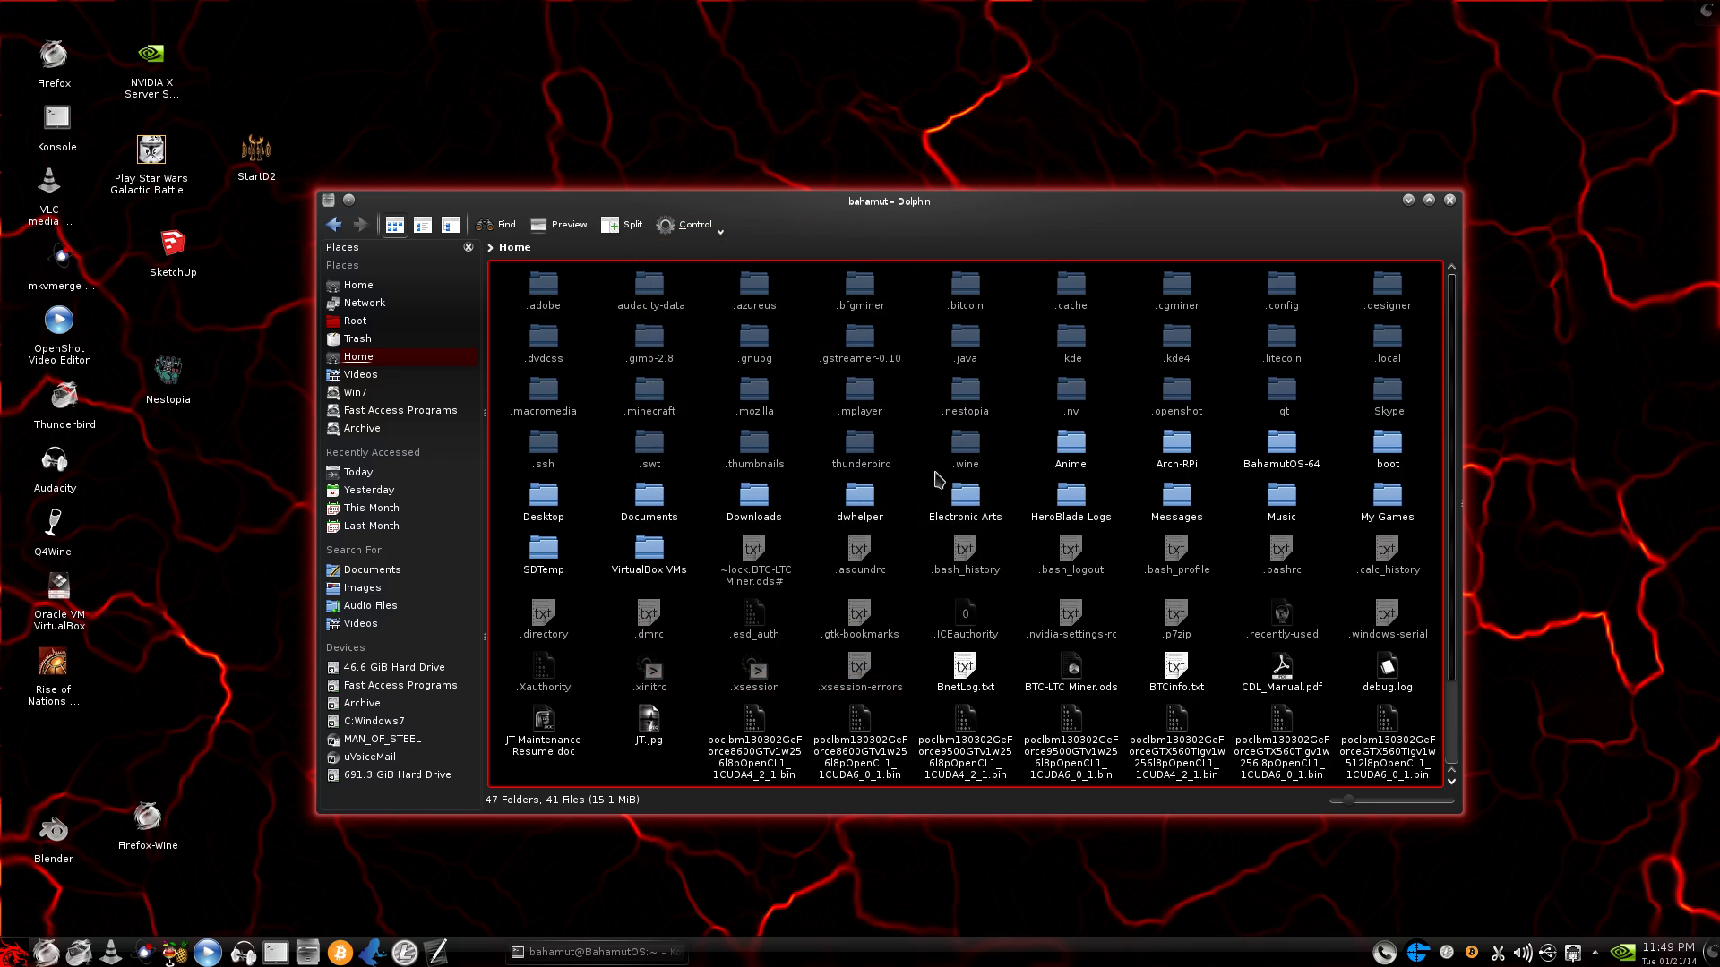
left_click(969, 473)
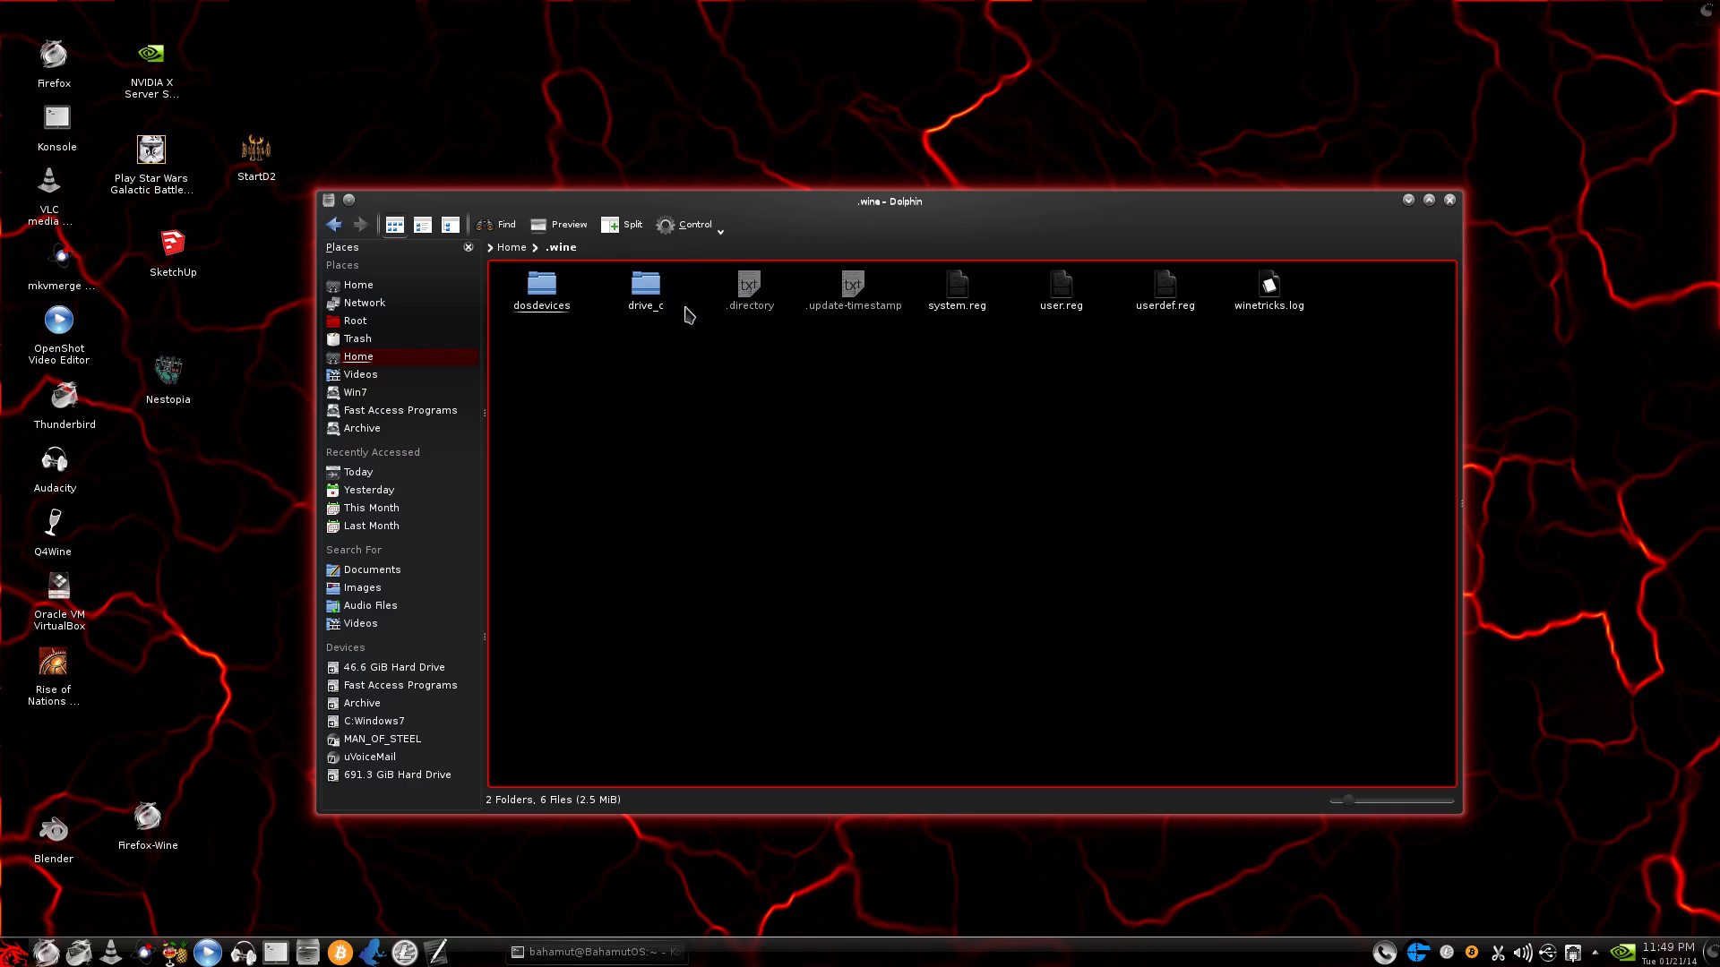
left_click(651, 303)
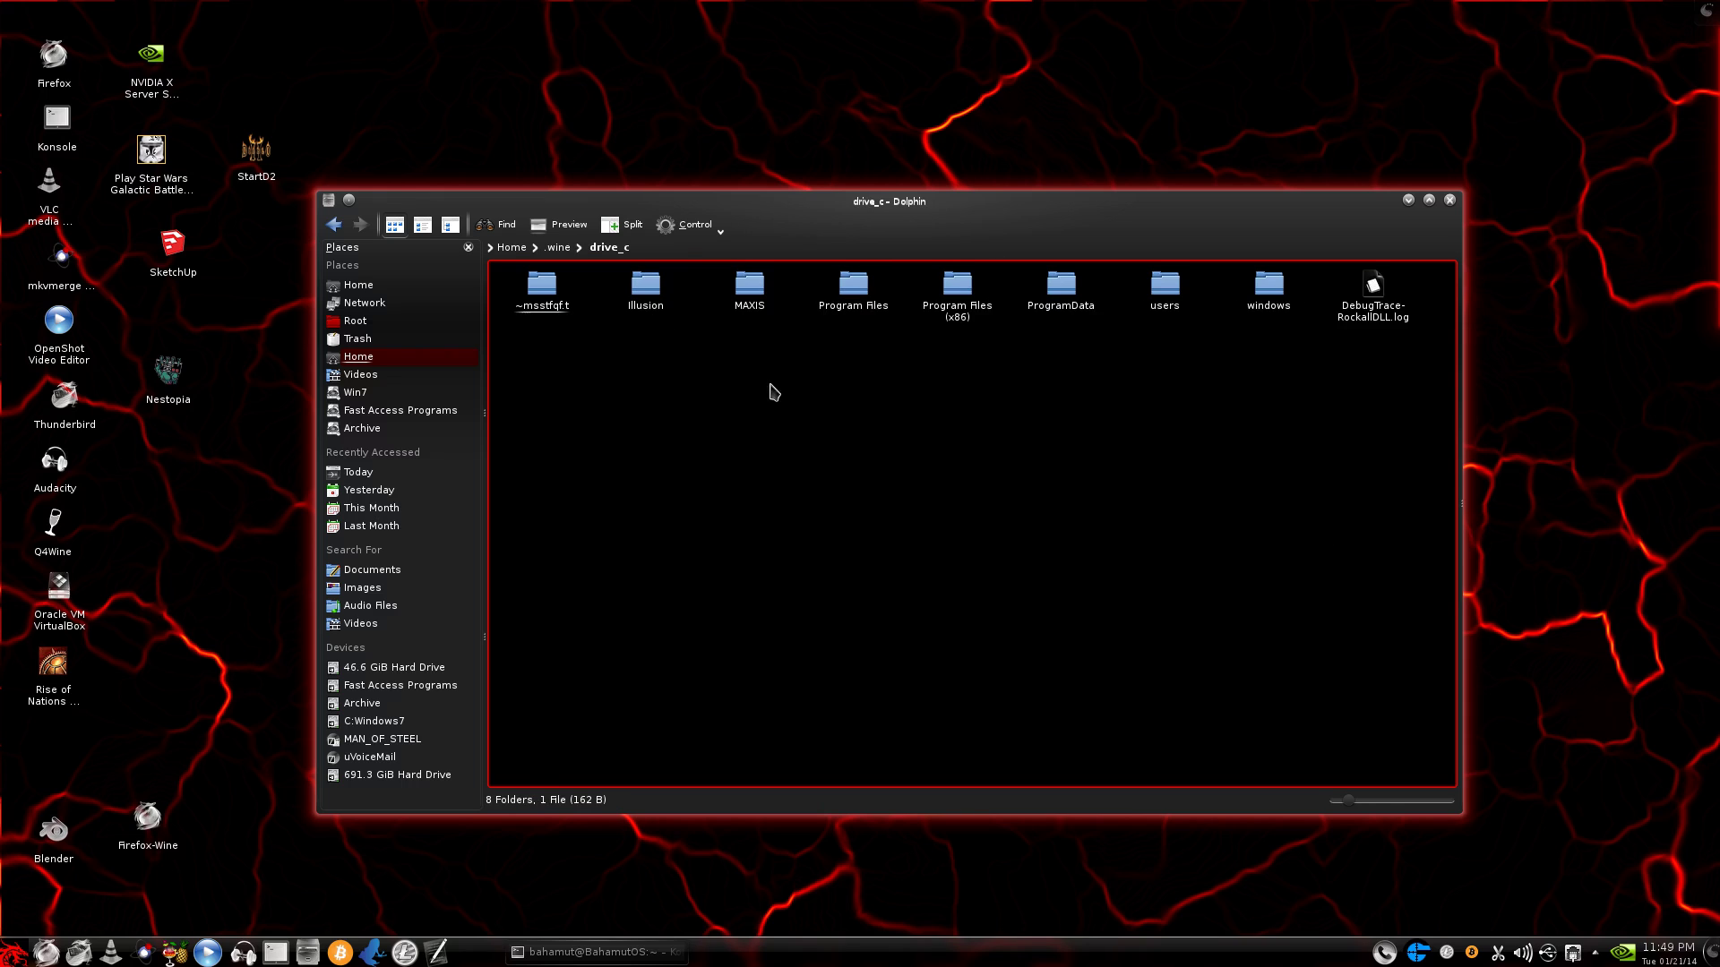
left_click(952, 319)
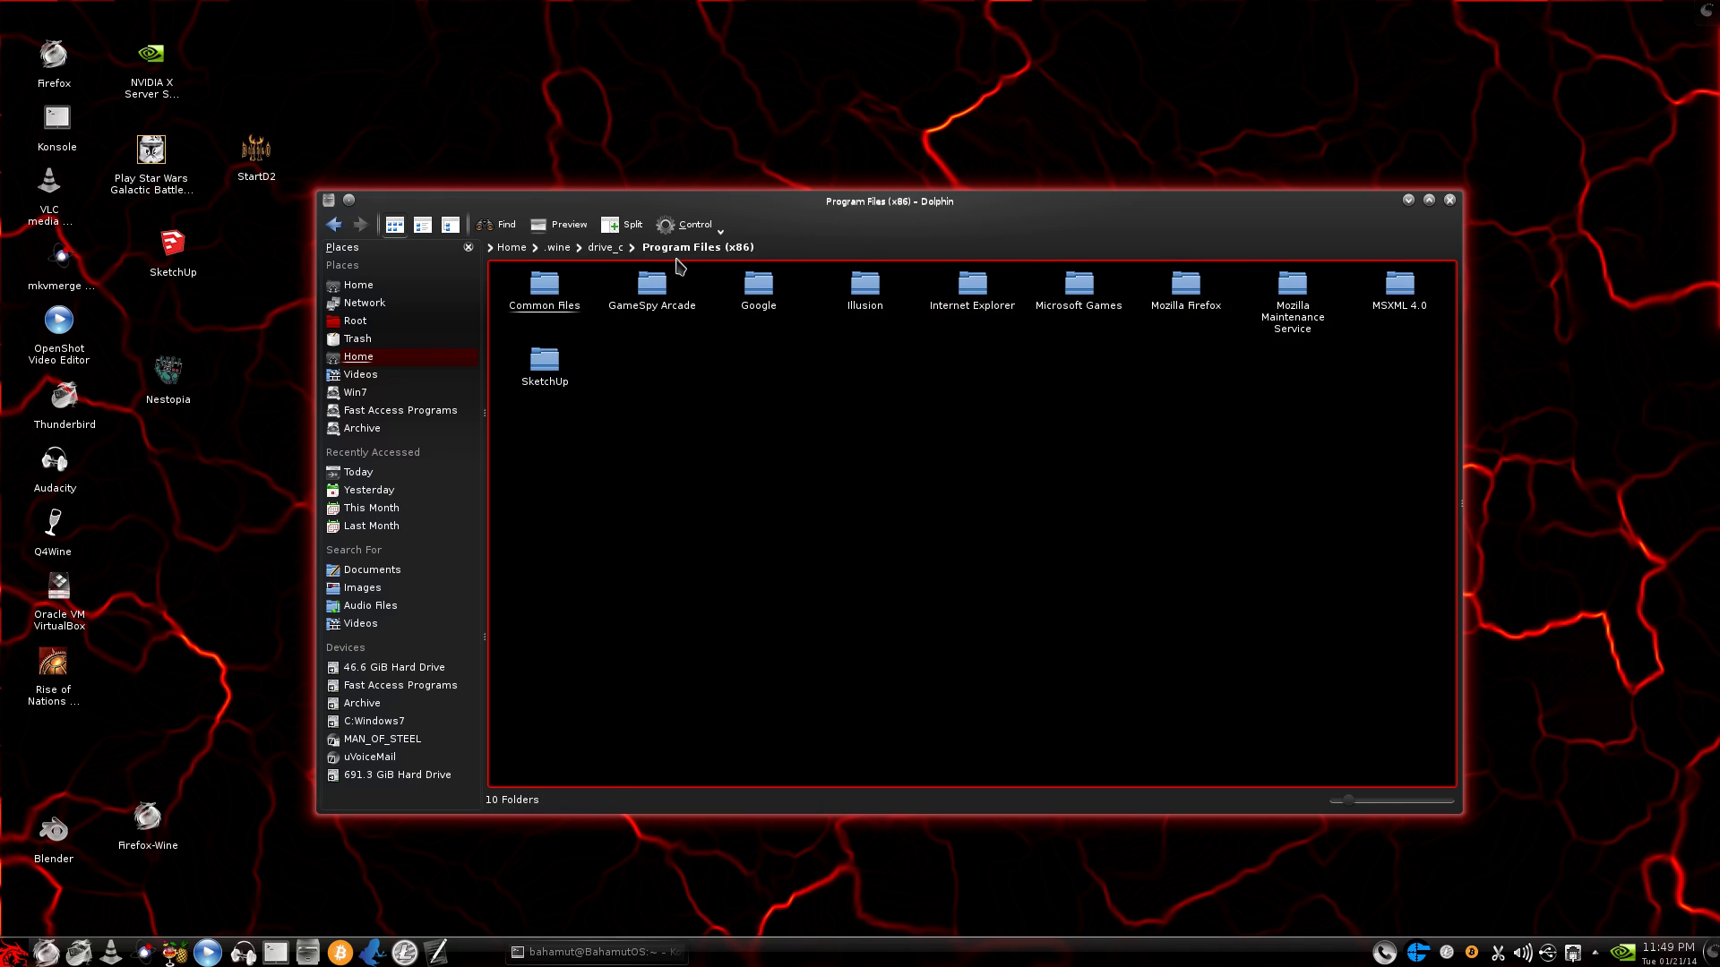
left_click(1188, 312)
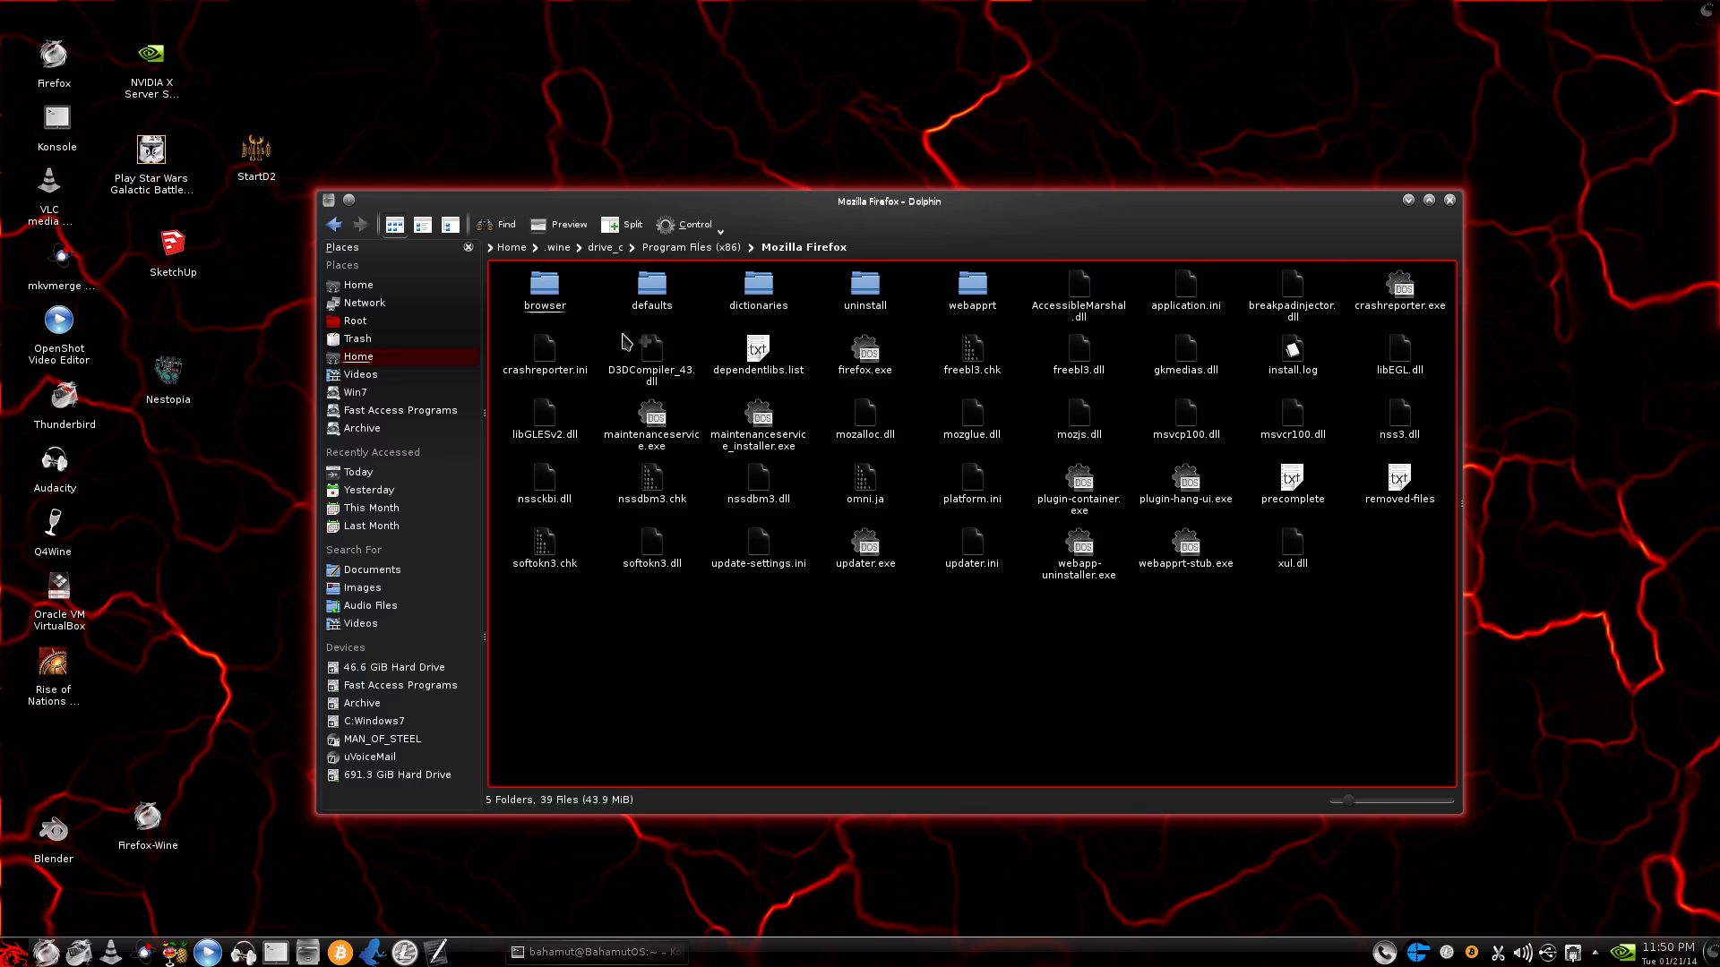
left_click(890, 379)
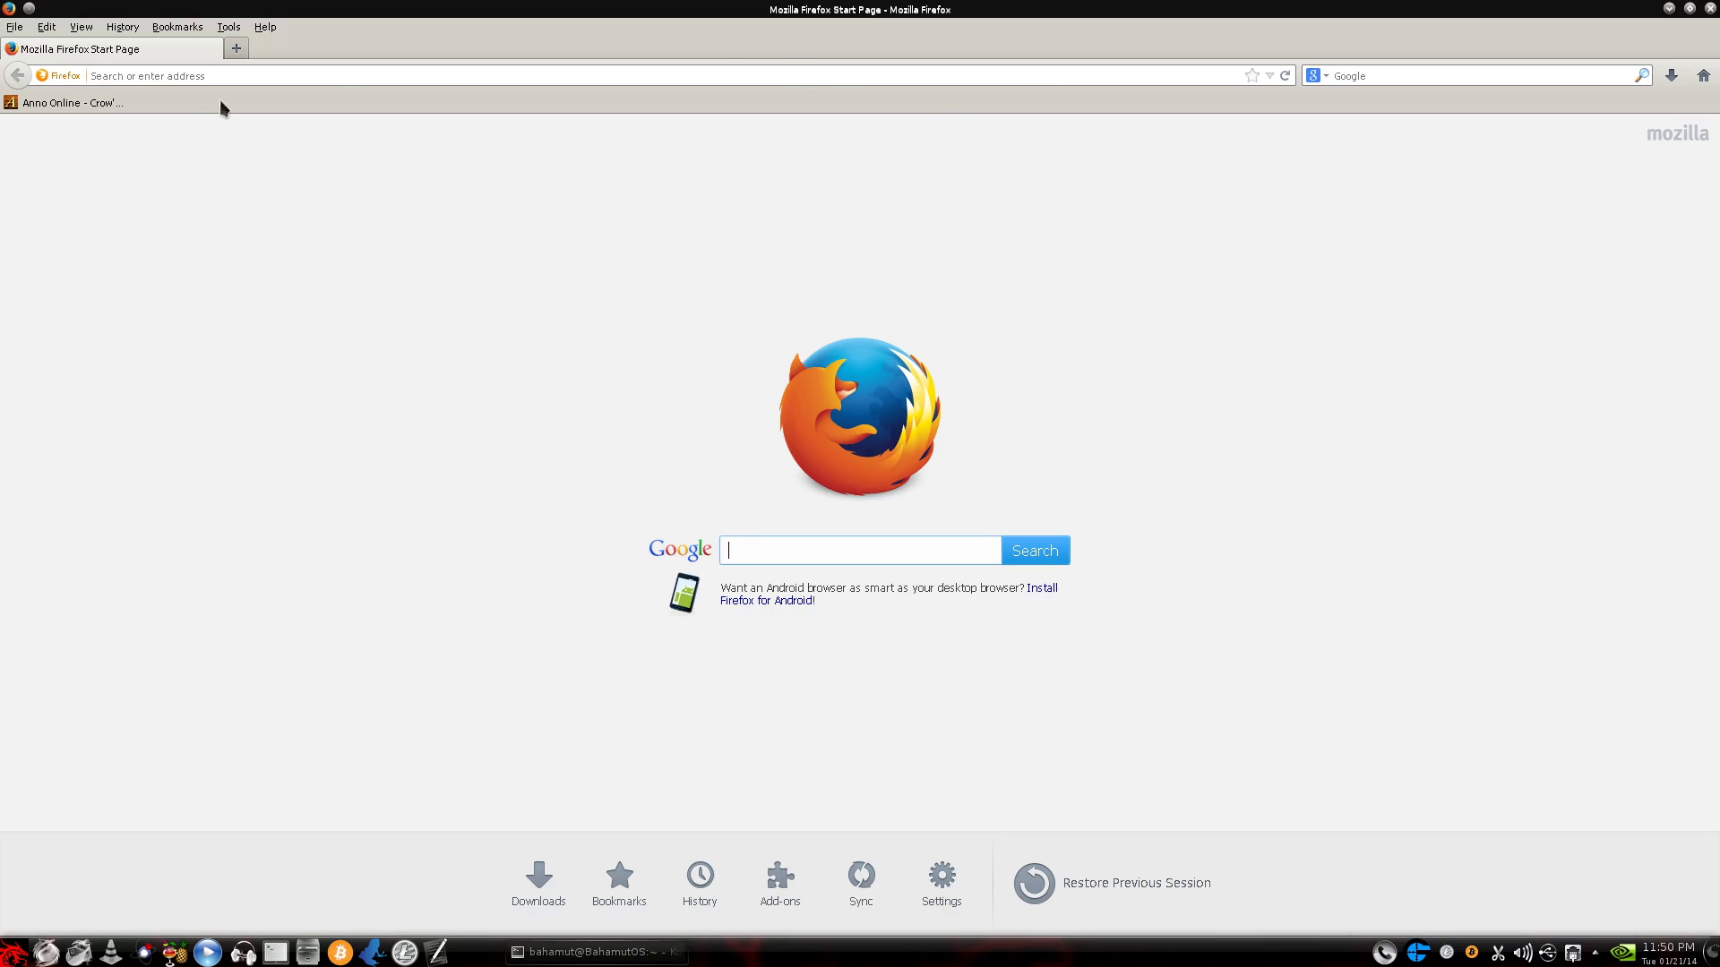
Load Anno Online from its bookmark so the Crow's Nest [Realm 1] town appears.
left_click(118, 102)
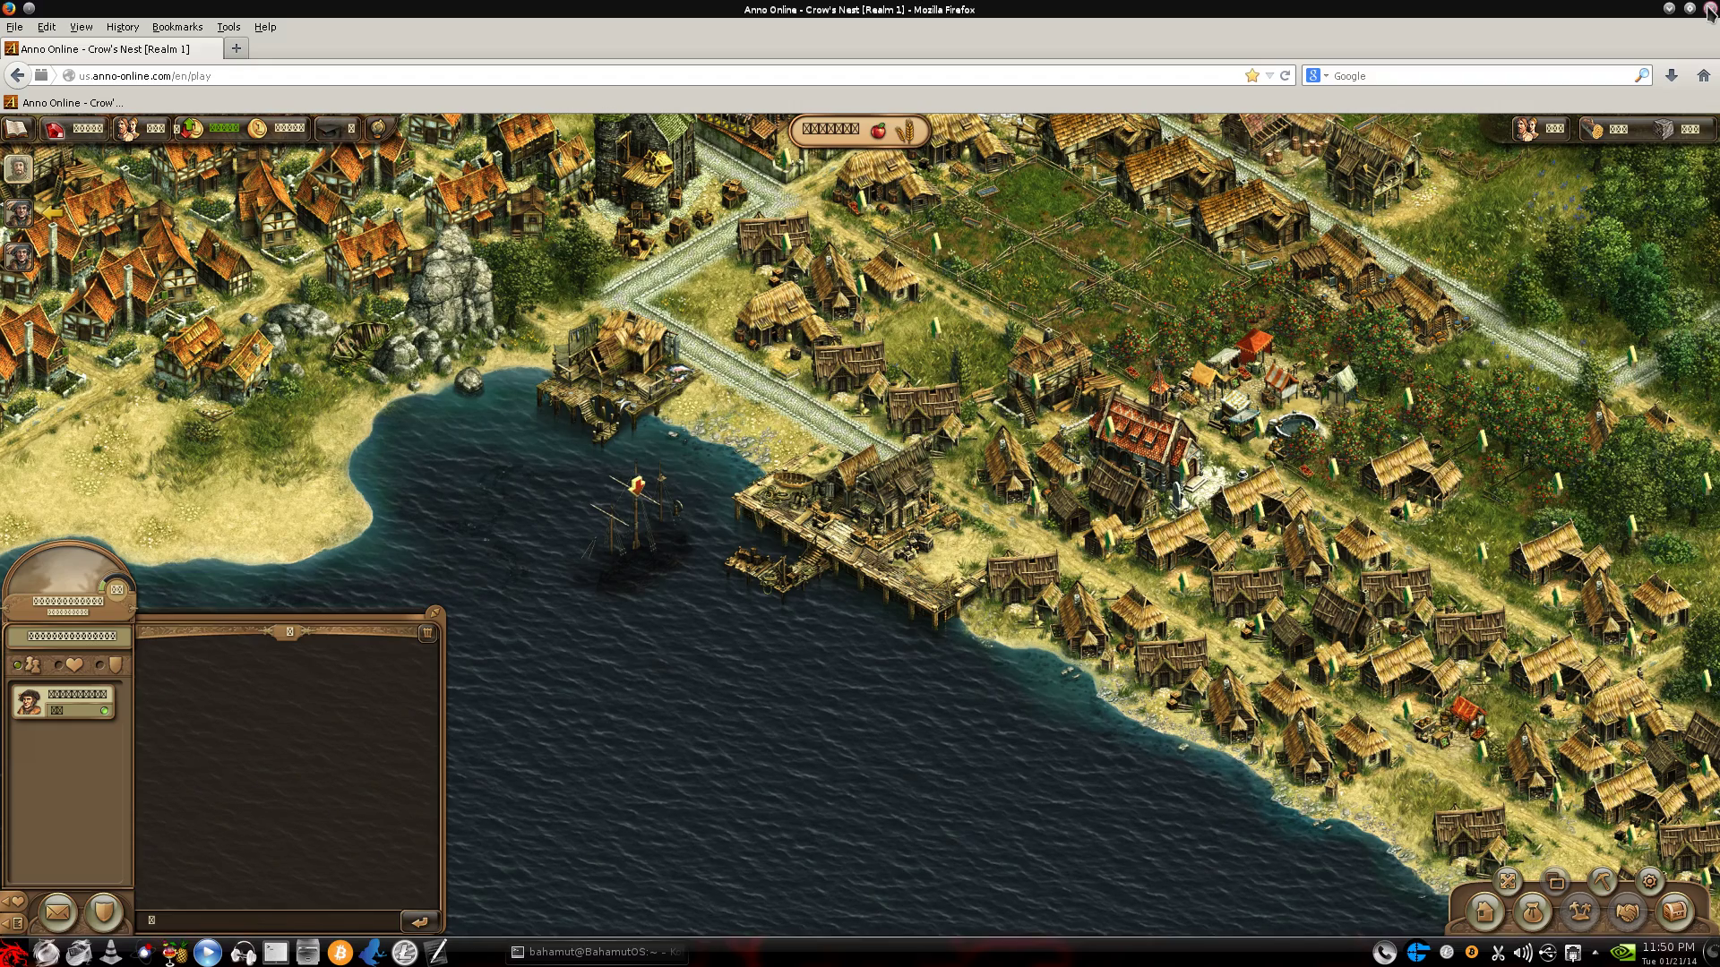
Close the Wine Firefox window running Anno Online and the Dolphin window.
left_click(1709, 11)
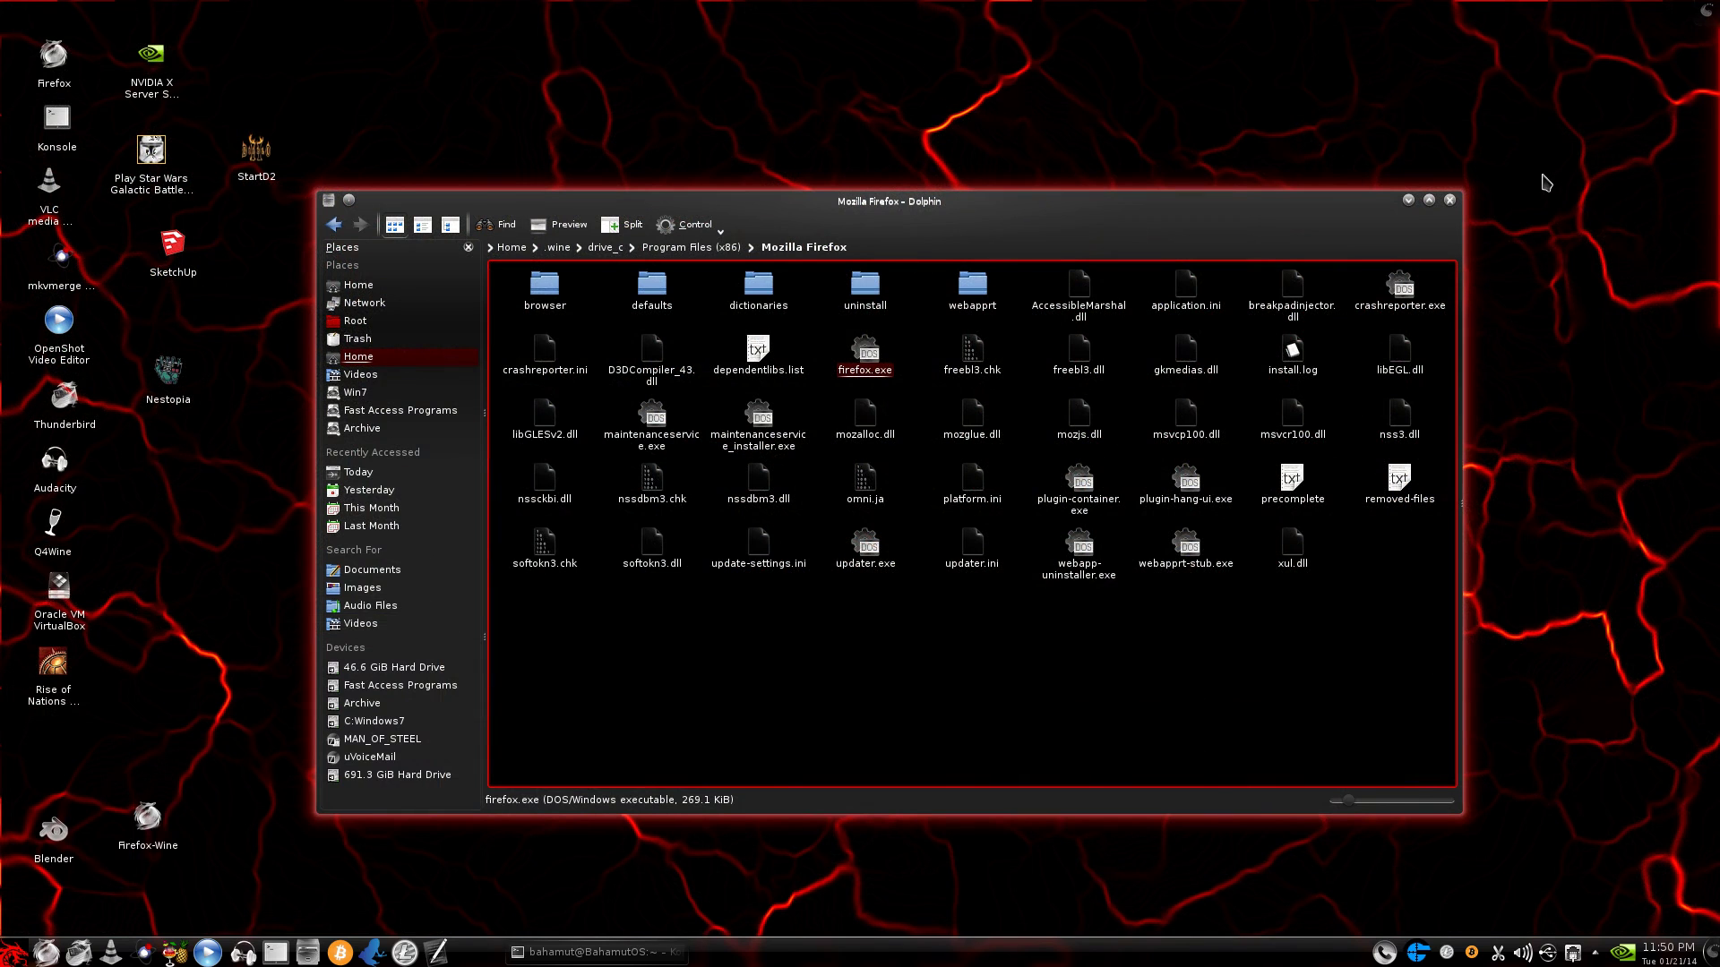
left_click(1449, 200)
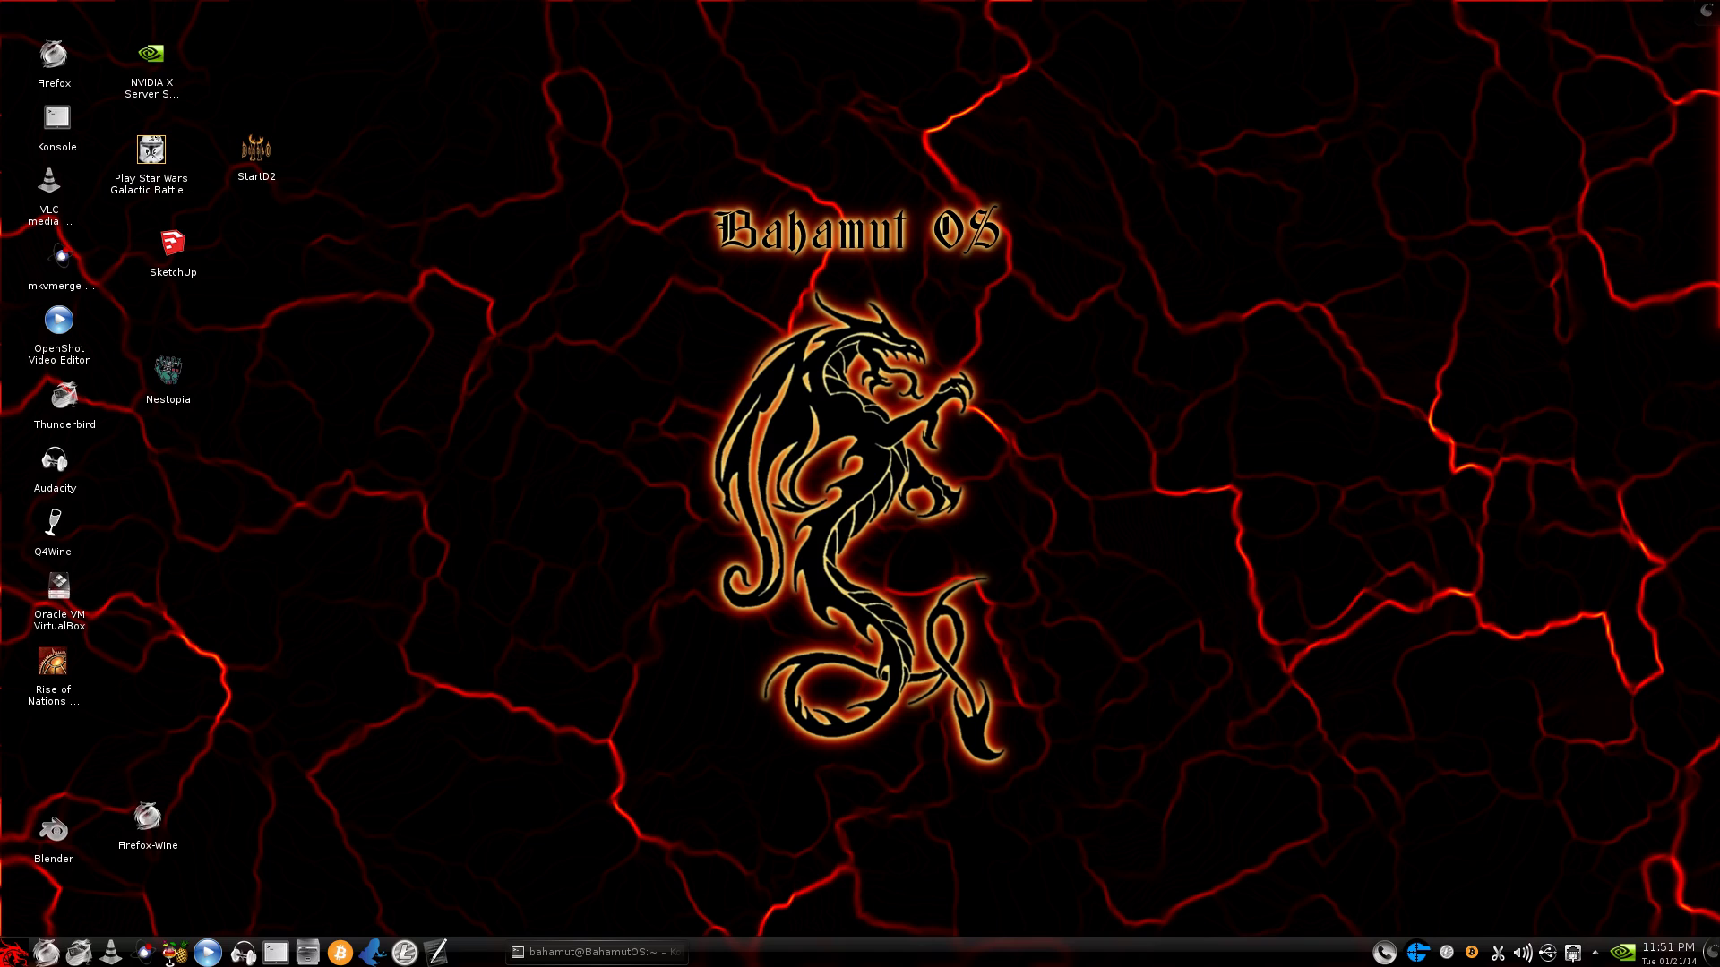